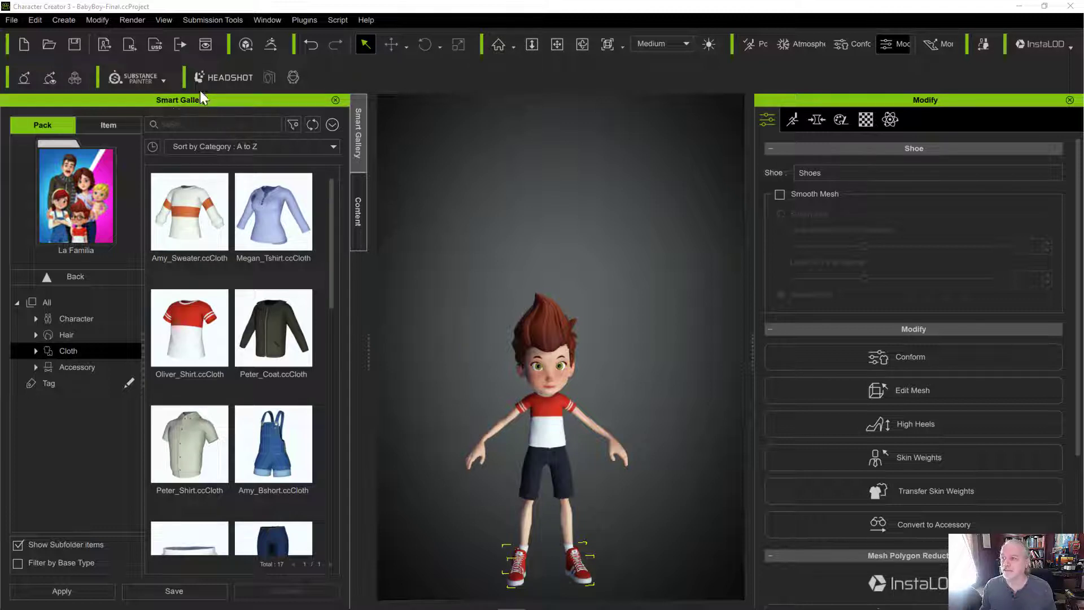
Step: Send the boy character from Character Creator 3 to iClone through the File > Export command
click(16, 23)
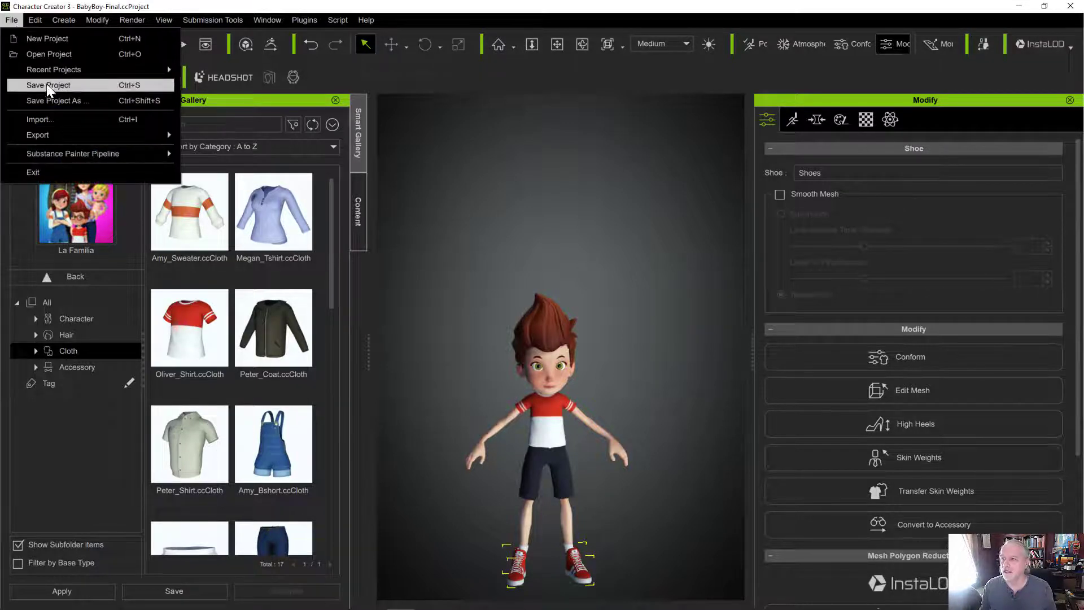
mouse_move(55, 135)
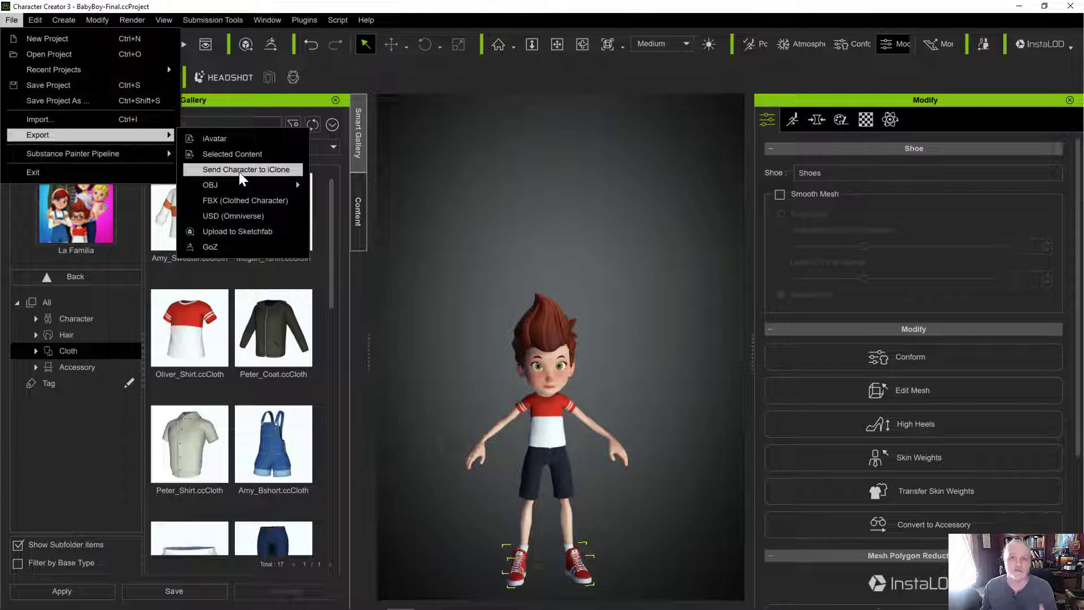
mouse_move(74, 154)
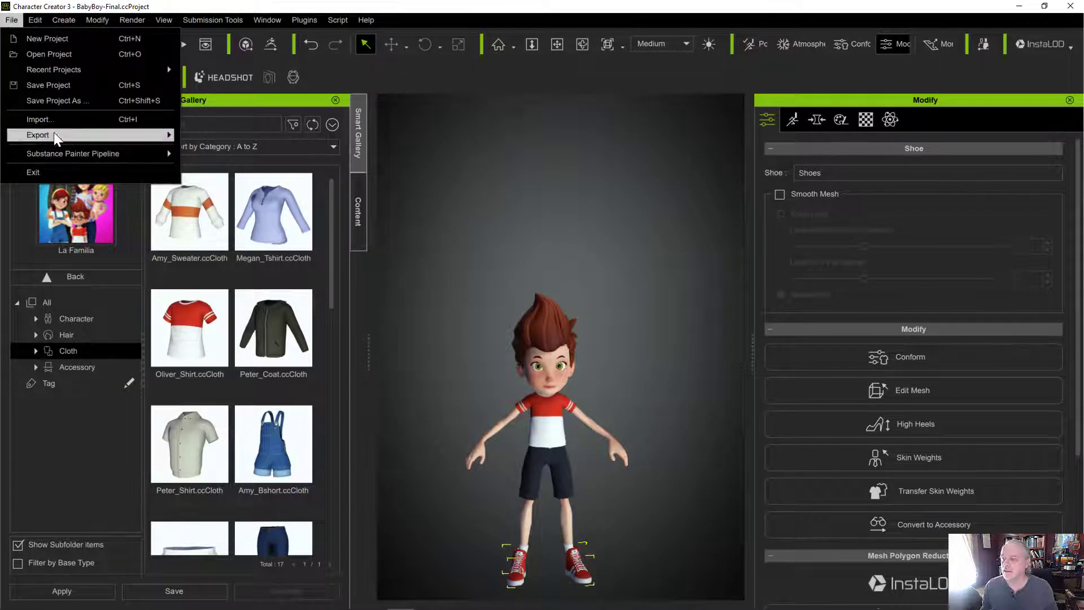
click(239, 171)
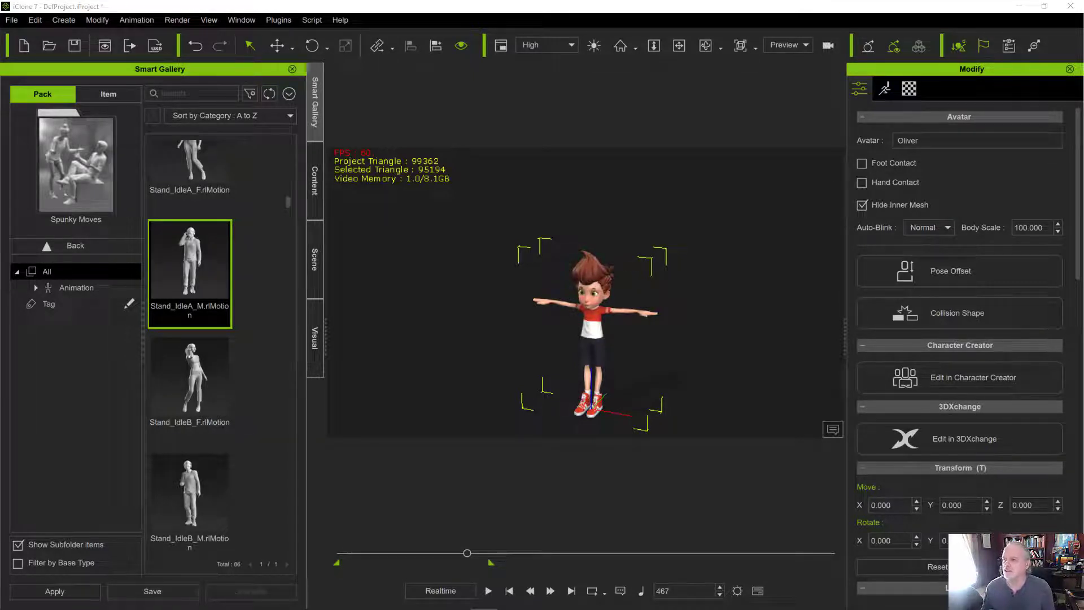
Step: Show the Timeline panel and apply the Stand_IdleA_M idle motion to the boy
click(251, 17)
click(271, 77)
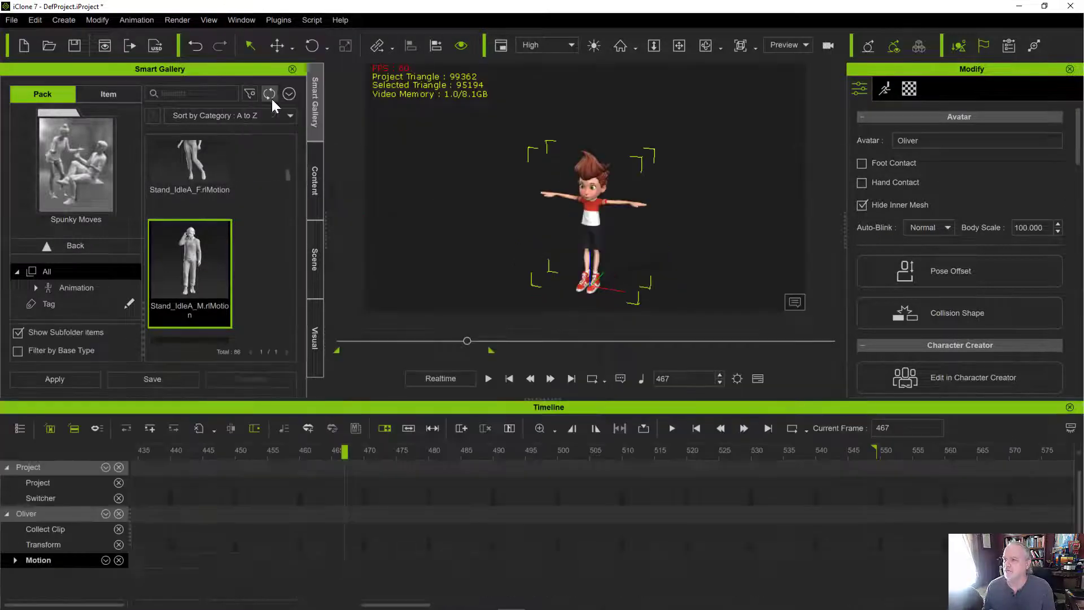
double_click(187, 266)
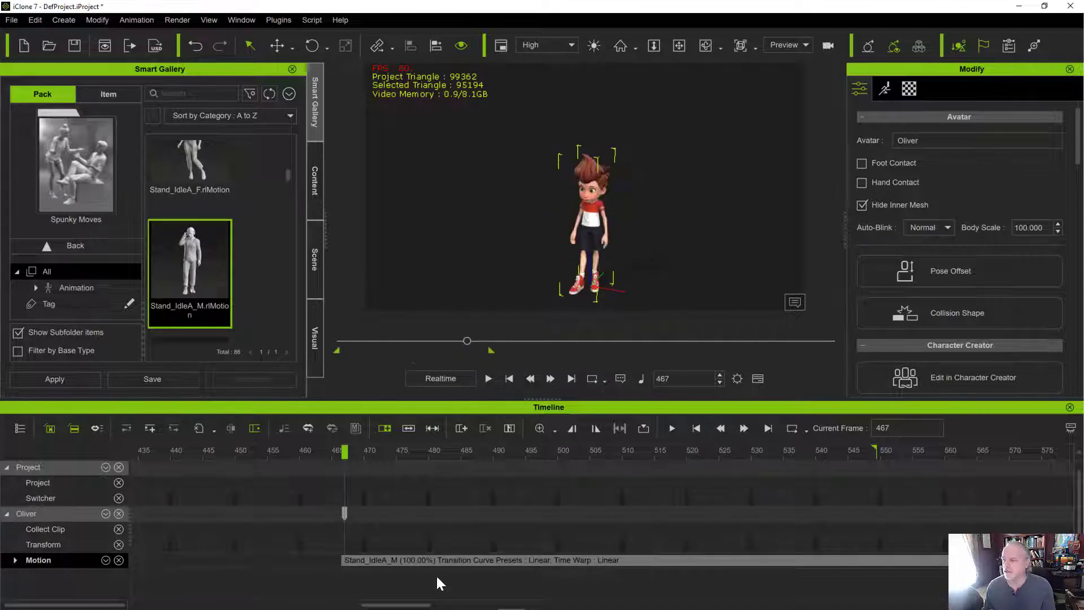
Step: Move the idle clip to frame 0 on the timeline and play it back
drag(453, 562, 187, 573)
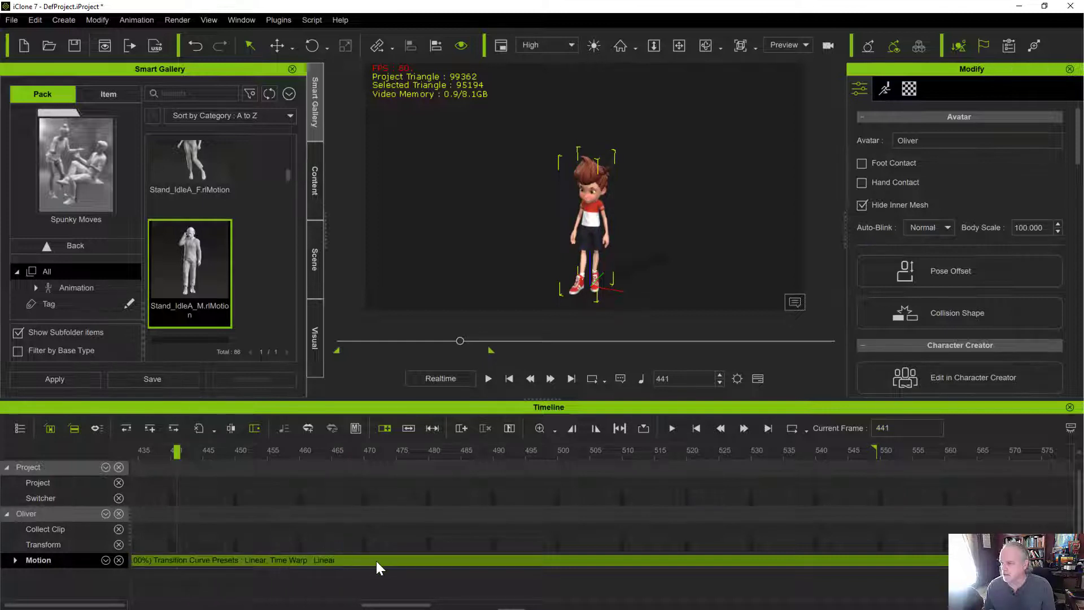
drag(377, 561, 173, 574)
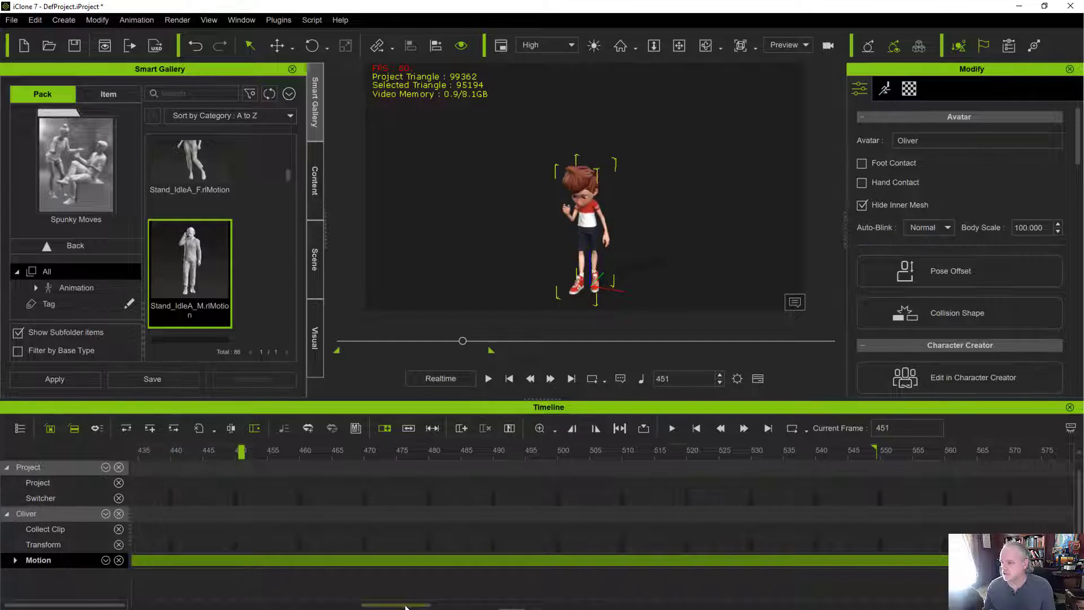
drag(402, 607, 315, 607)
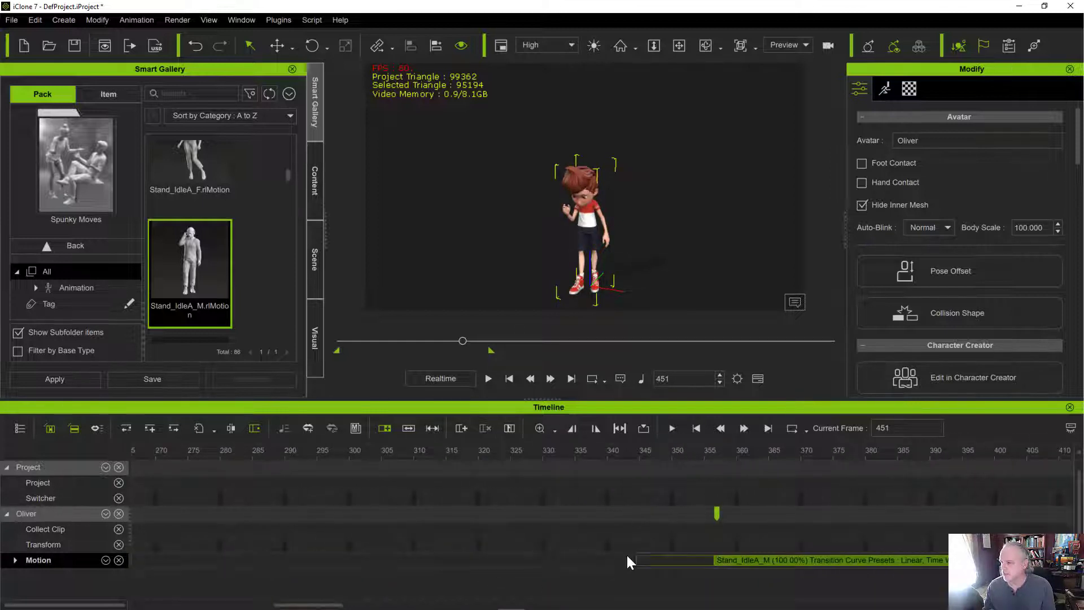
drag(657, 558, 69, 564)
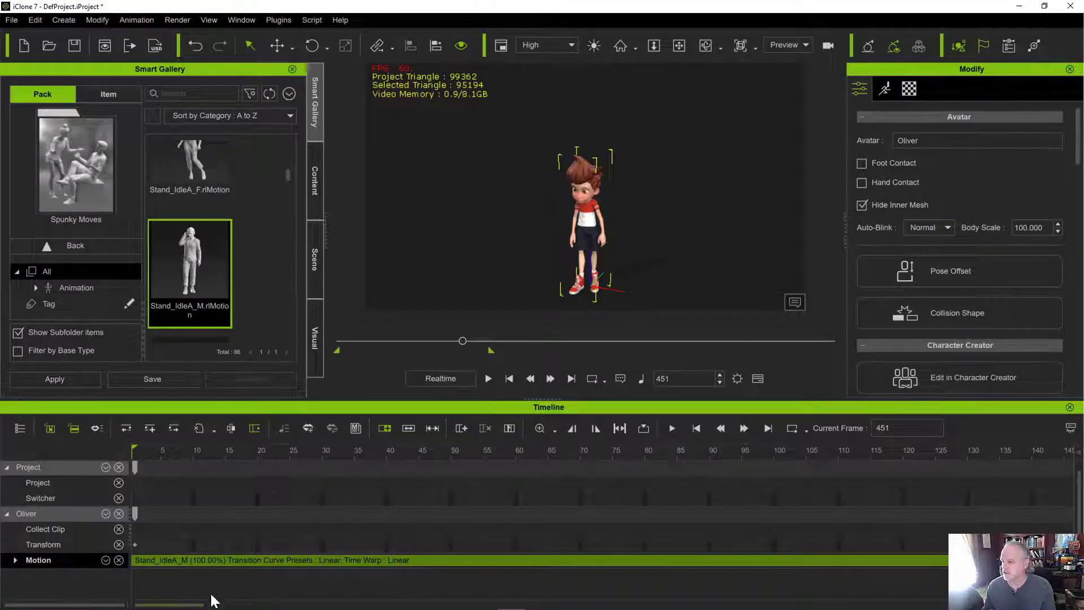
scroll(372, 461, right, 10)
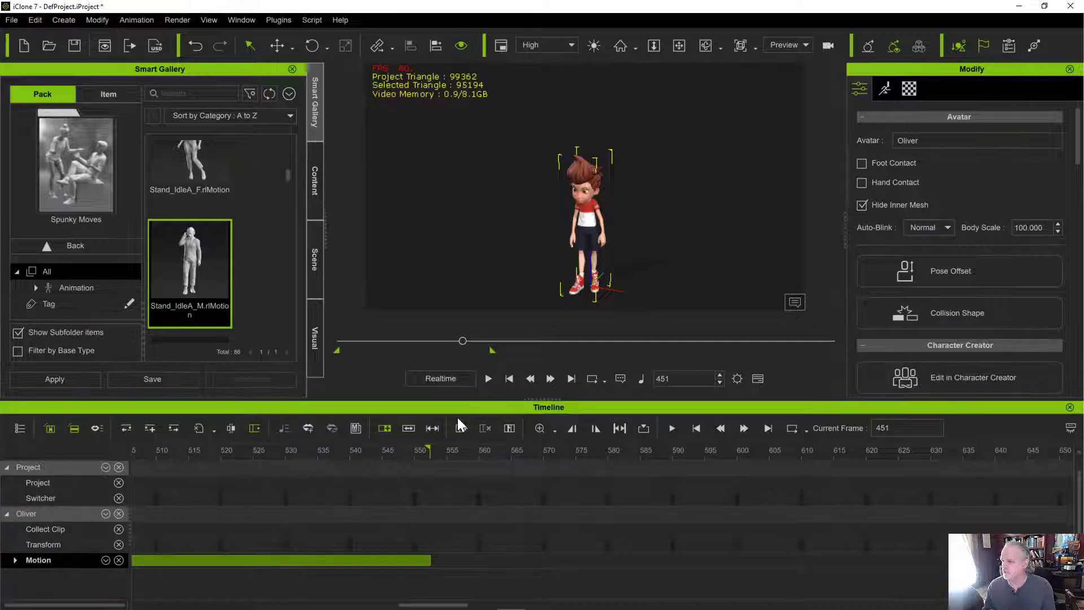
click(489, 378)
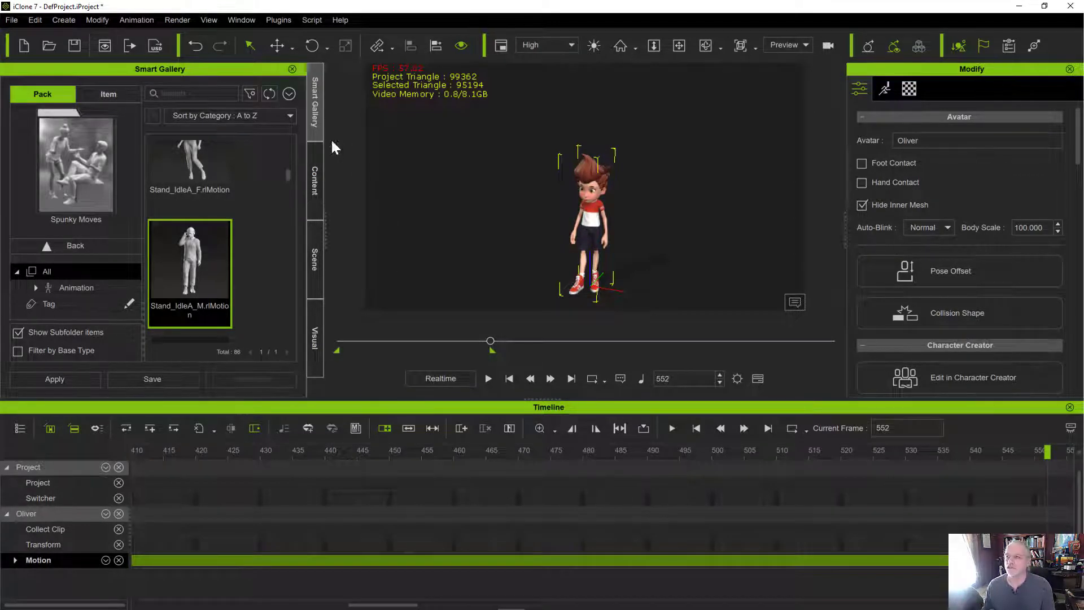
Step: Open the Export FBX settings with the Unreal preset and move them over the viewport
click(14, 20)
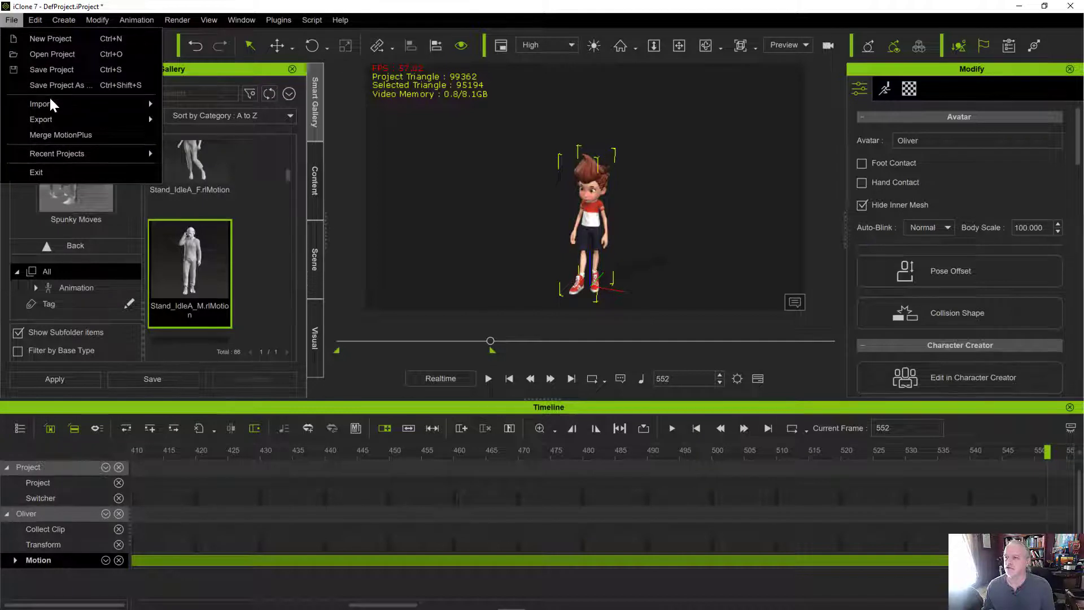
mouse_move(51, 119)
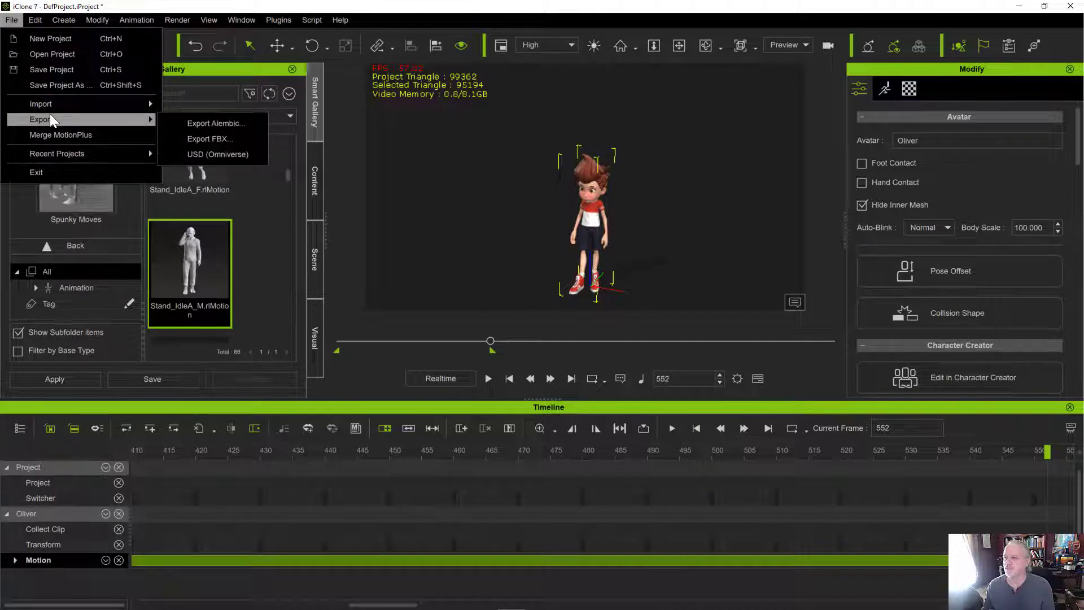
click(198, 141)
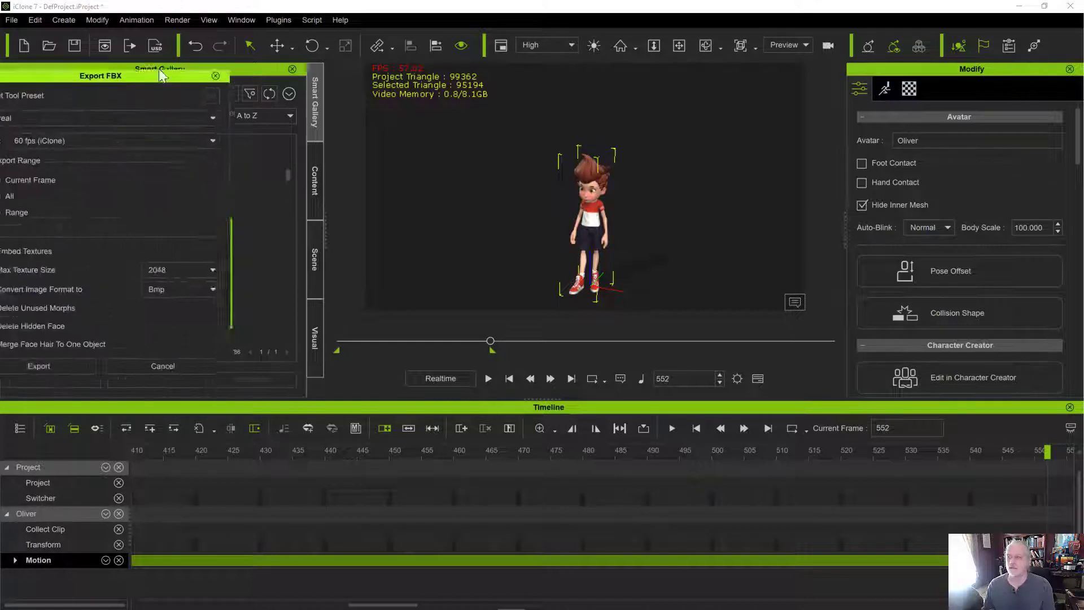
drag(198, 59, 404, 50)
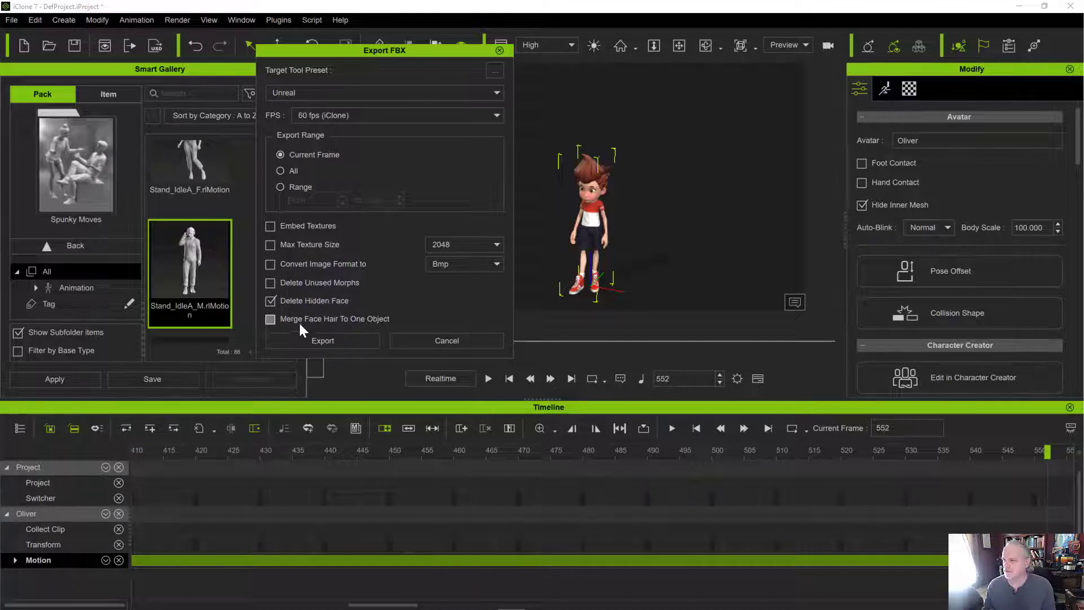
Step: Export the FBX as Babyboy-Final and dismiss the Auto Setup notice
click(328, 340)
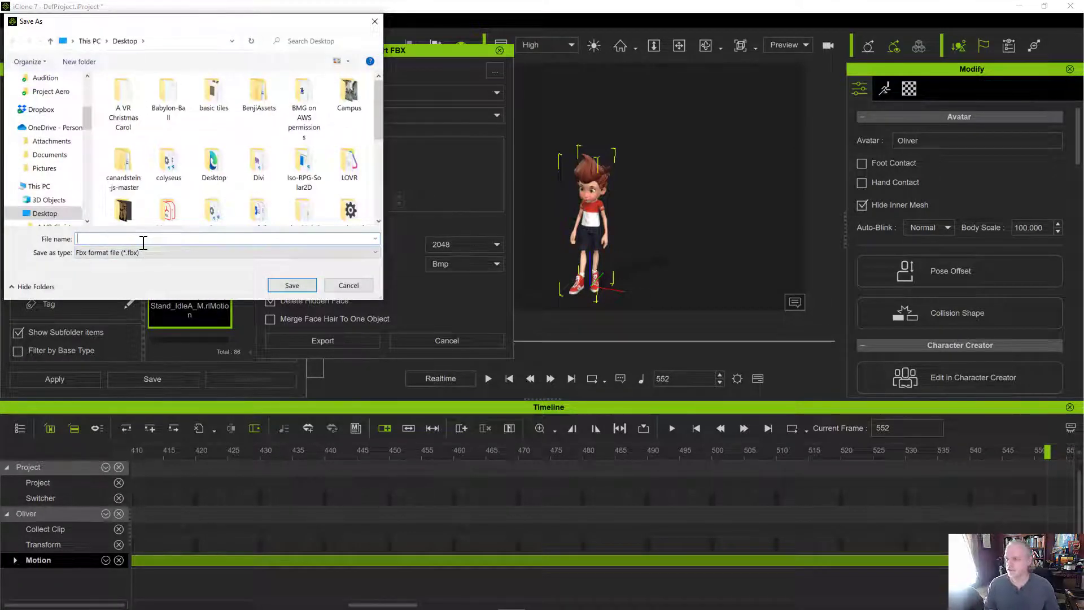
text(Babyboy-Final)
key(Return)
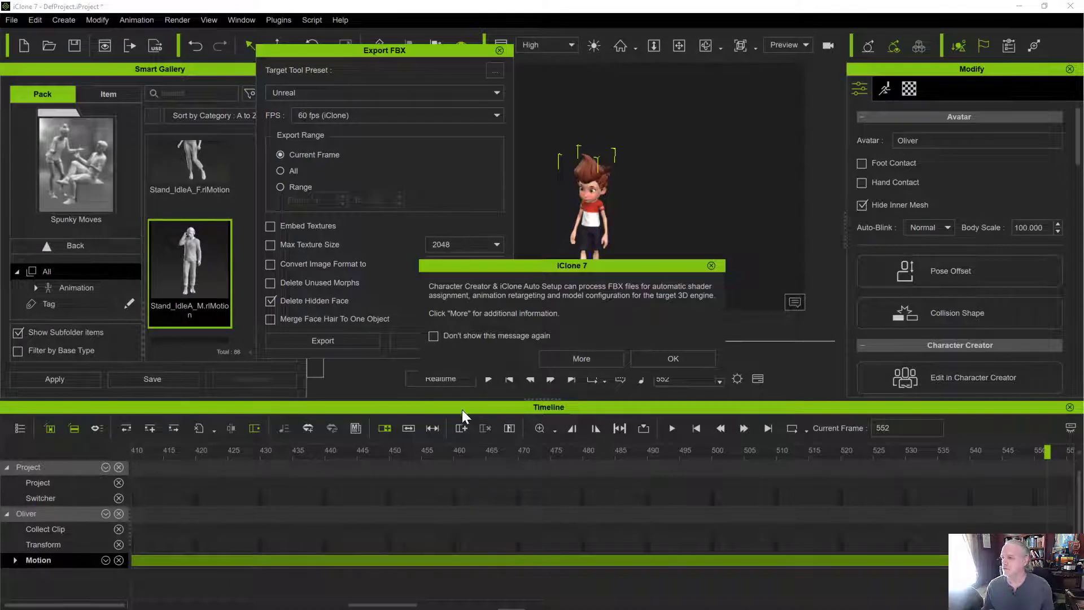
click(672, 358)
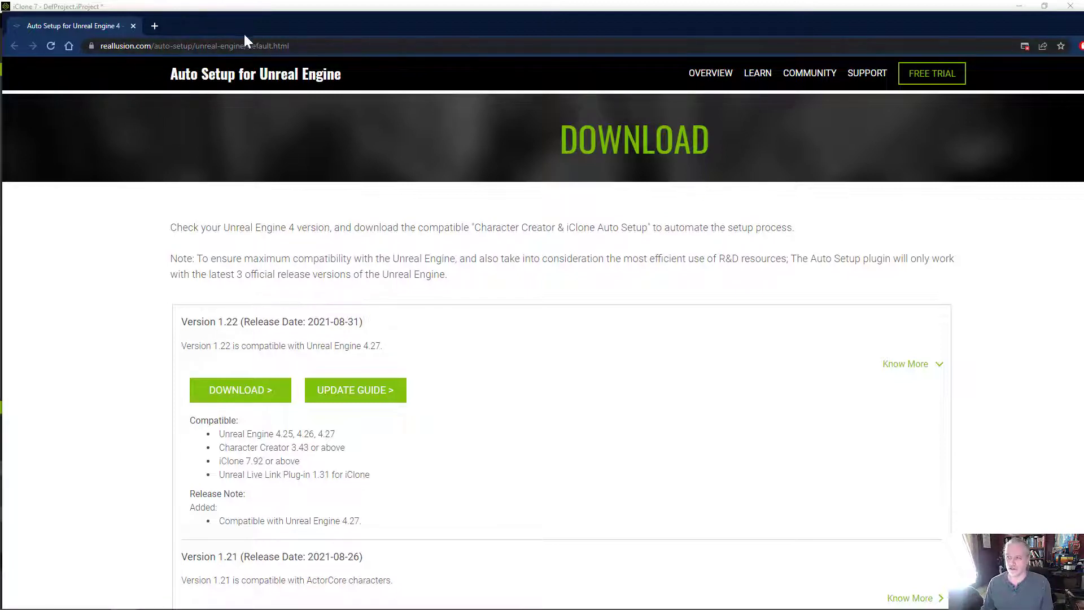
Step: Move the browser window aside to reveal the iClone scene
drag(300, 28, 257, 86)
Step: Open the Unreal download page via Plugins > Character Creator & iClone Auto Setup > Get the tool for Unreal
click(295, 18)
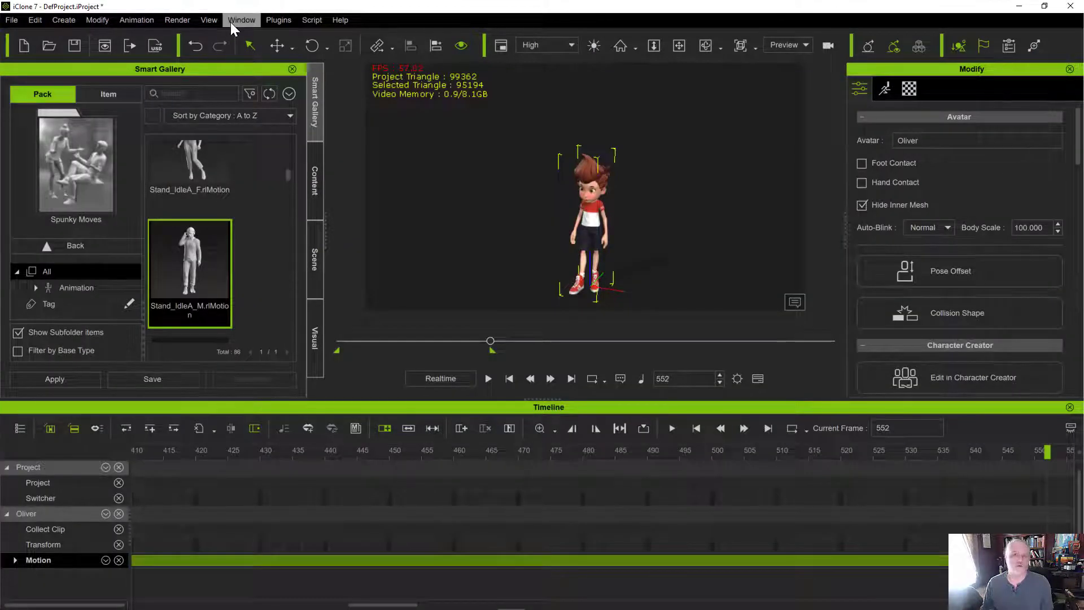
click(276, 21)
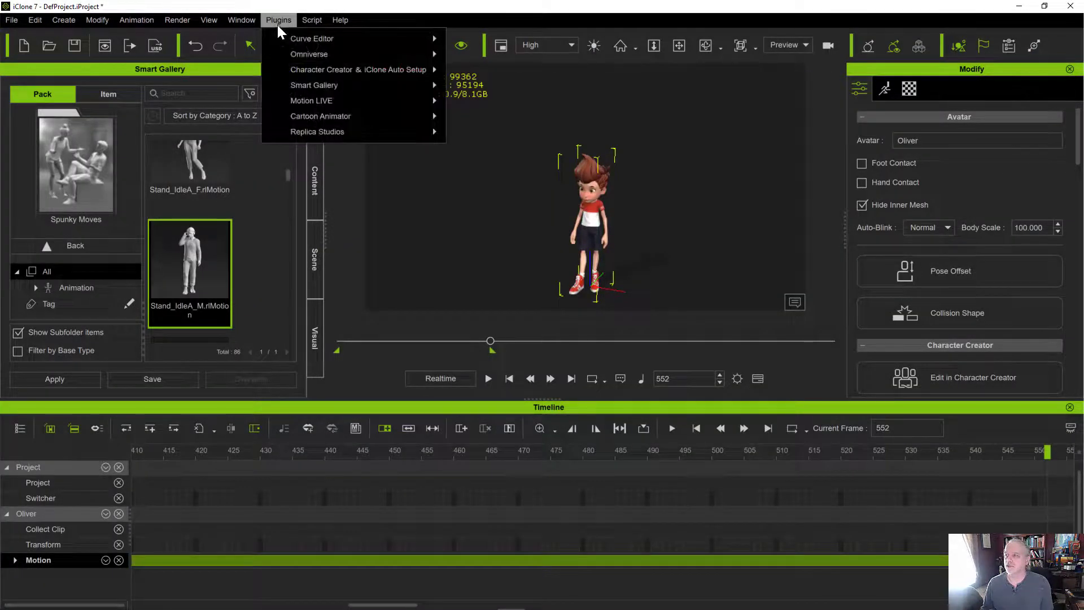
mouse_move(301, 69)
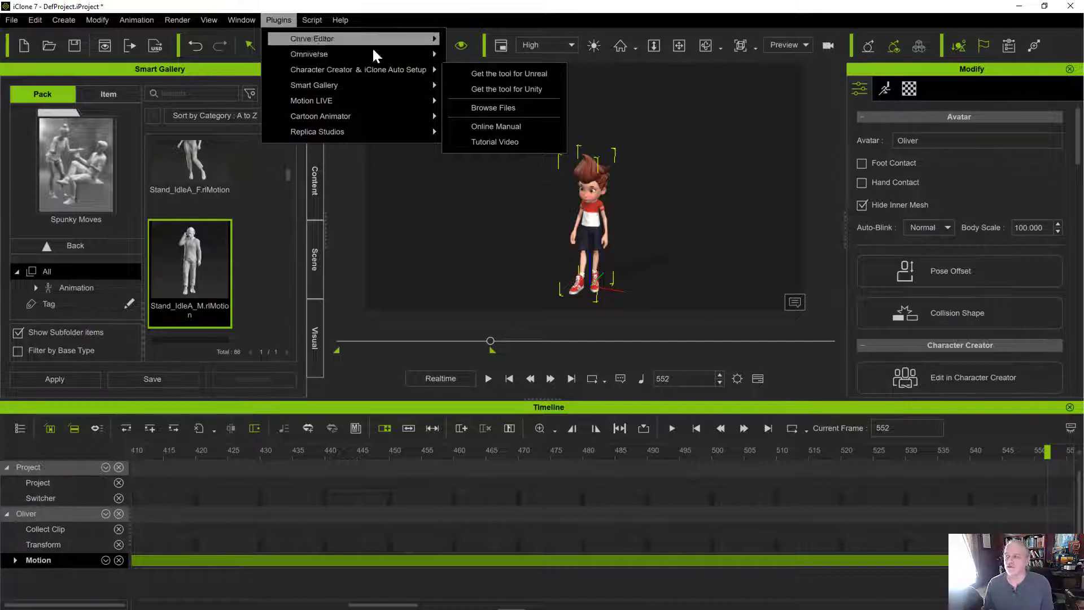
click(340, 20)
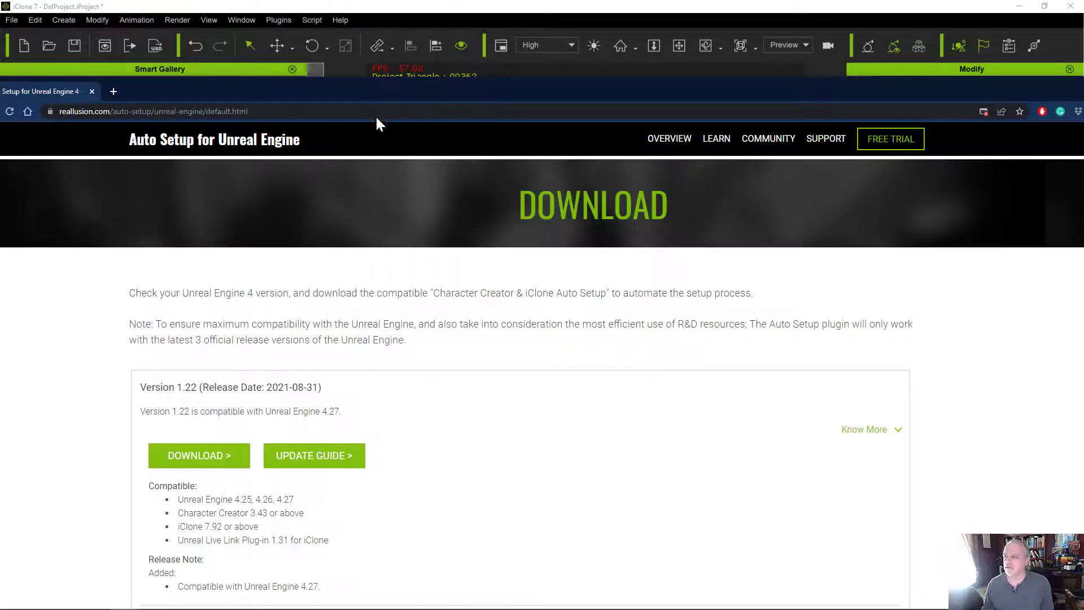
Step: Copy the Content and Plugins folders from the downloaded Auto Setup 1.22 for Unreal 4.27
drag(422, 89, 475, 19)
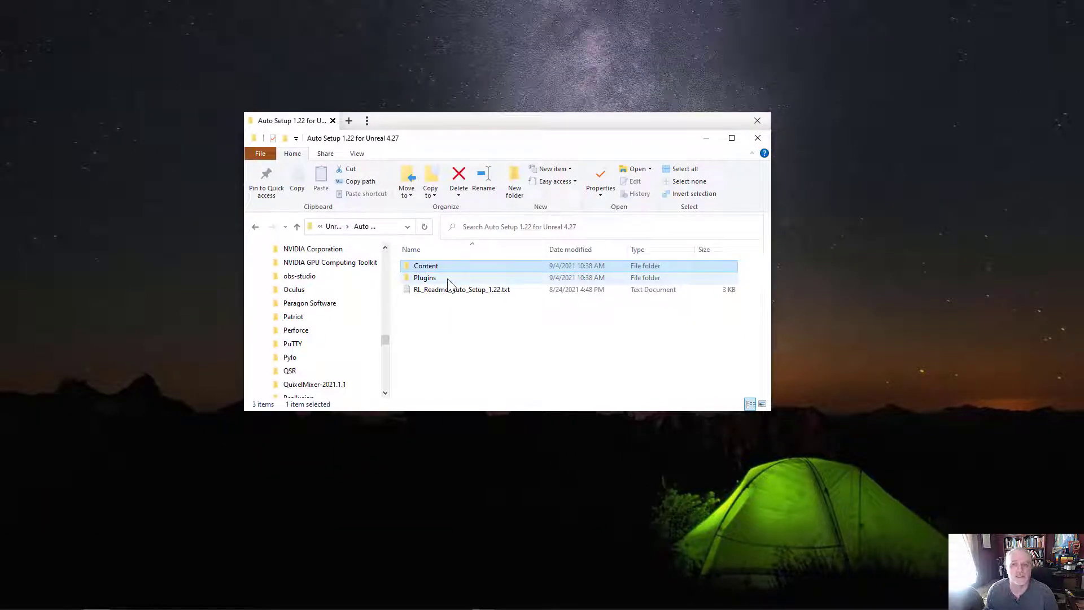
ctrl+click(447, 278)
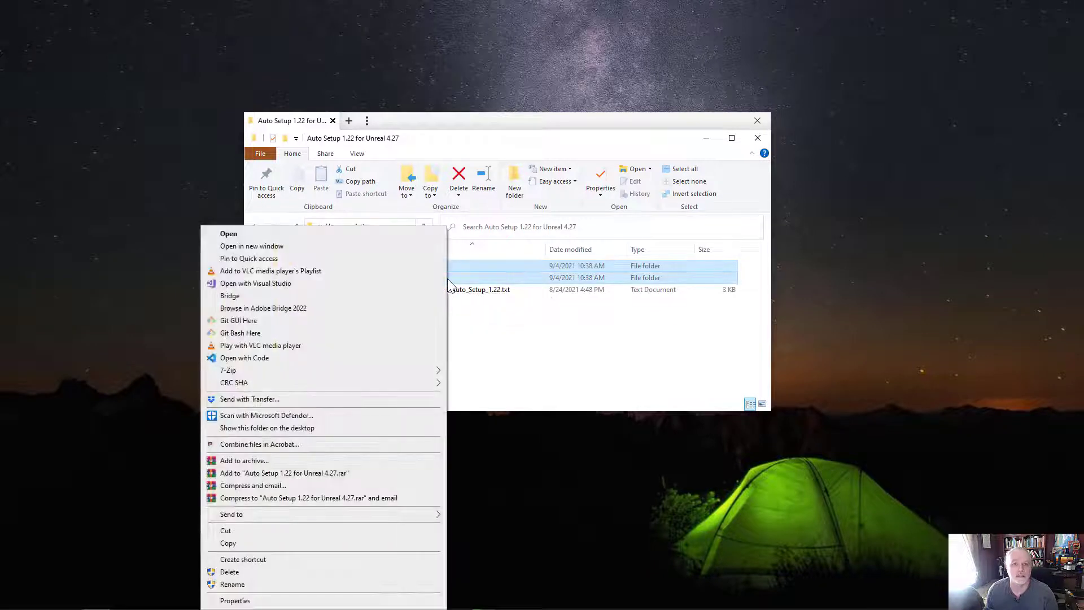
right_click(447, 279)
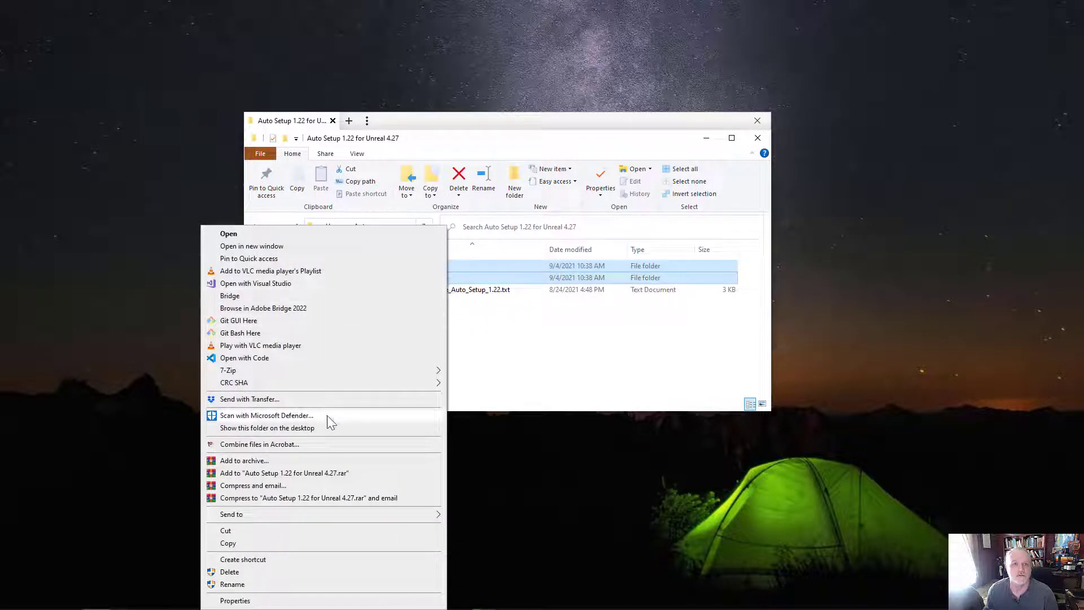
click(303, 544)
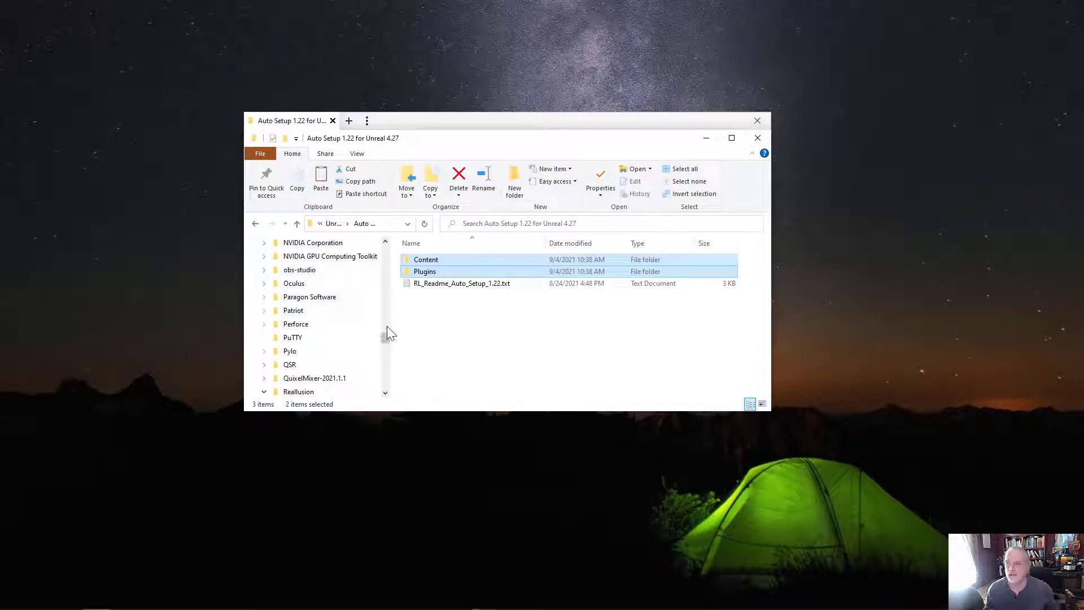
Step: Paste the Content and Plugins folders into Documents > Unreal Projects > BabyBoy > Content
drag(389, 338, 376, 366)
click(291, 292)
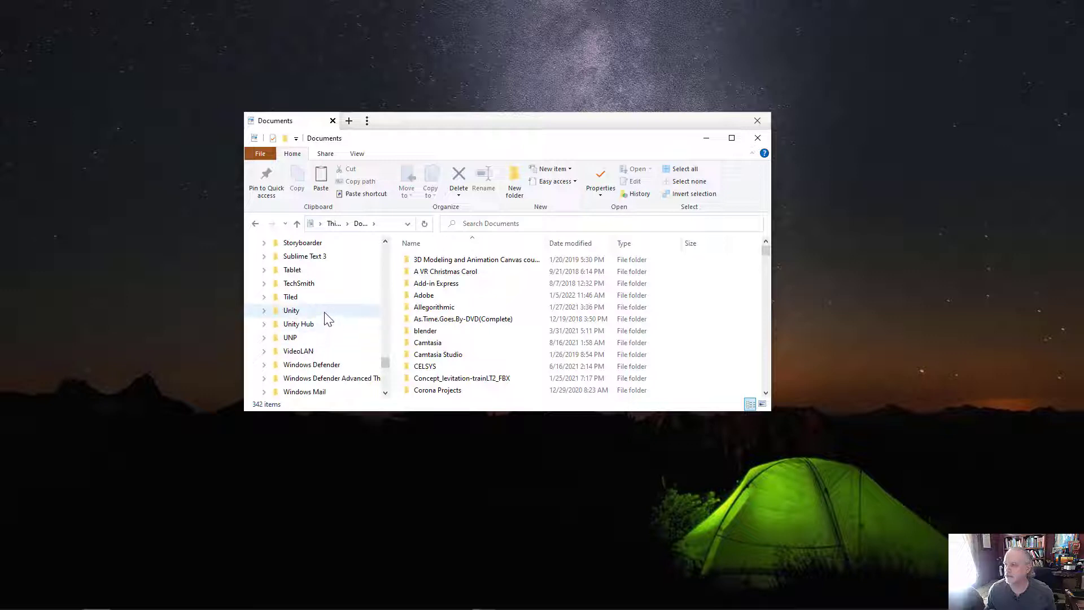
scroll(326, 307, down, 1)
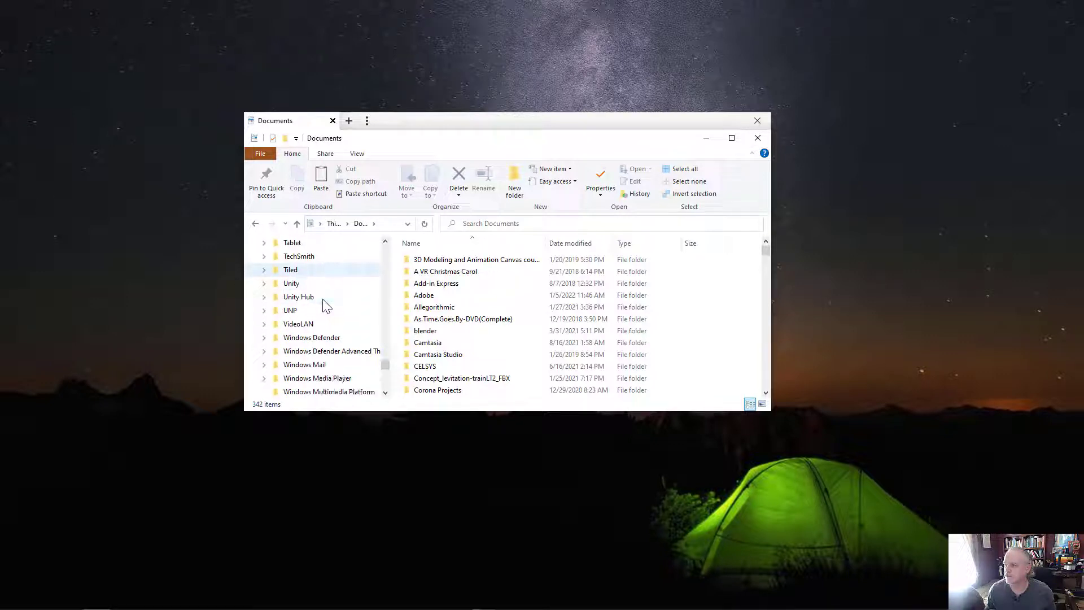
scroll(325, 305, down, 1)
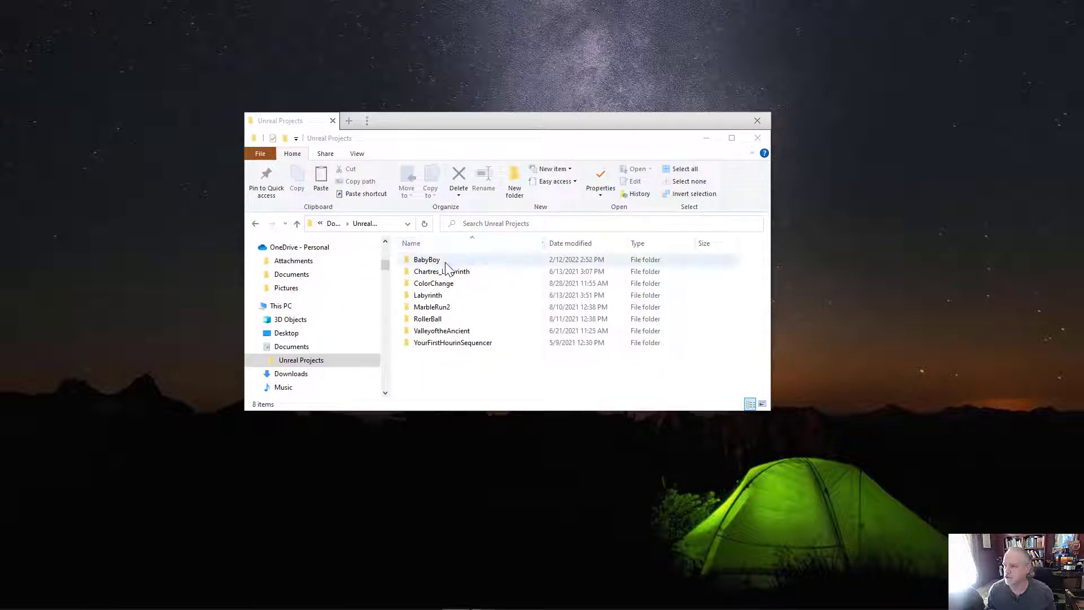
double_click(438, 262)
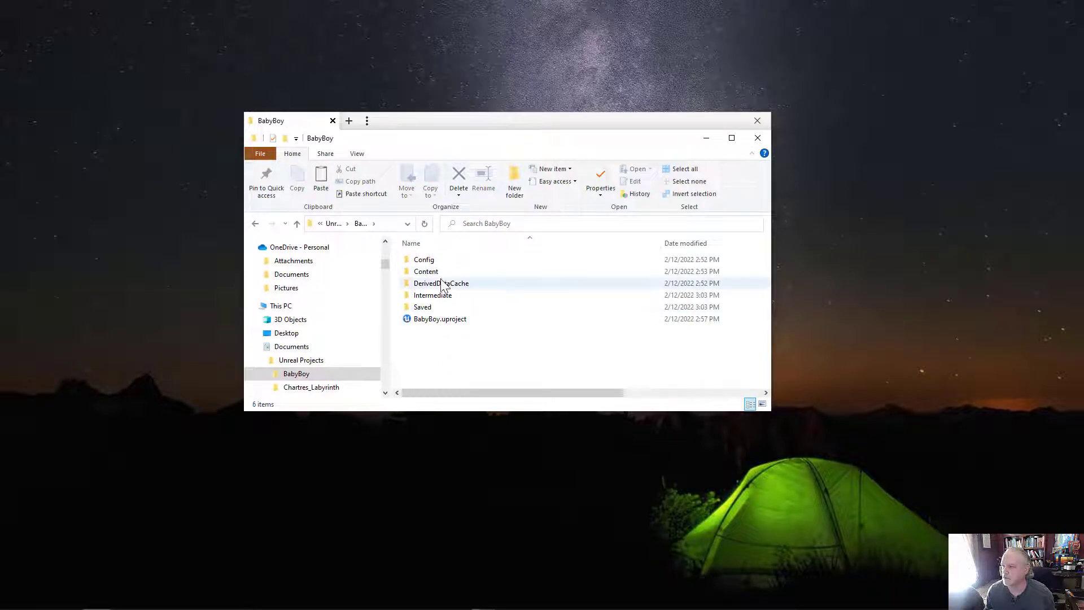
double_click(440, 275)
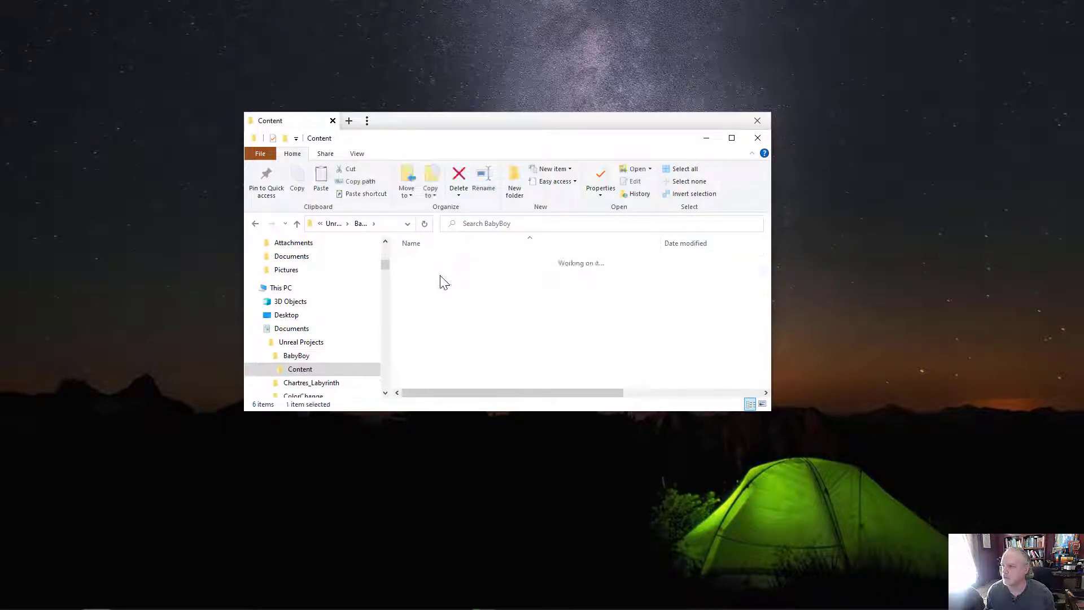
right_click(443, 347)
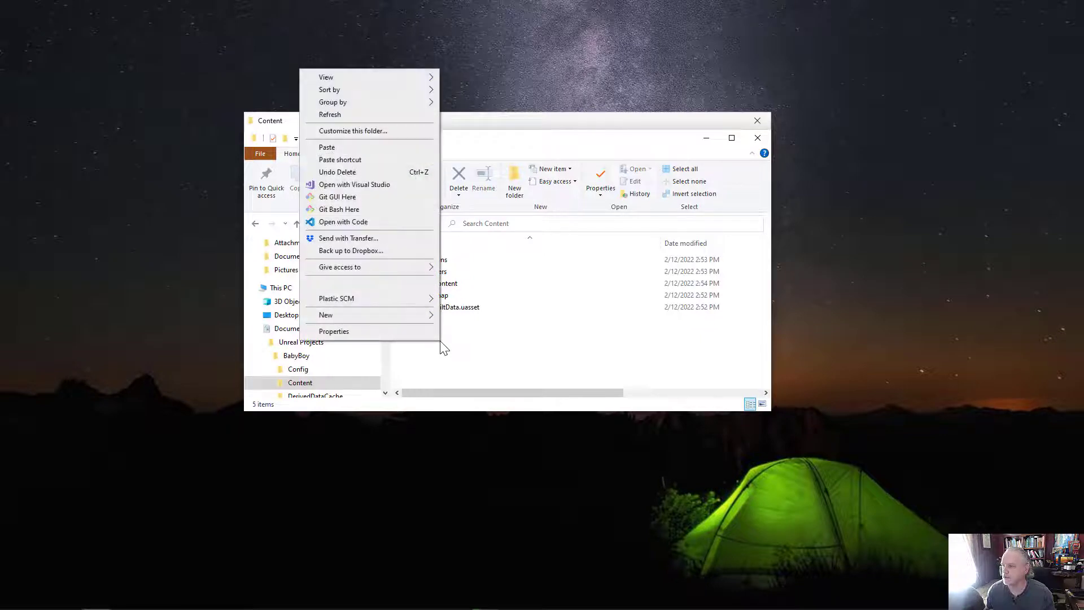
click(368, 148)
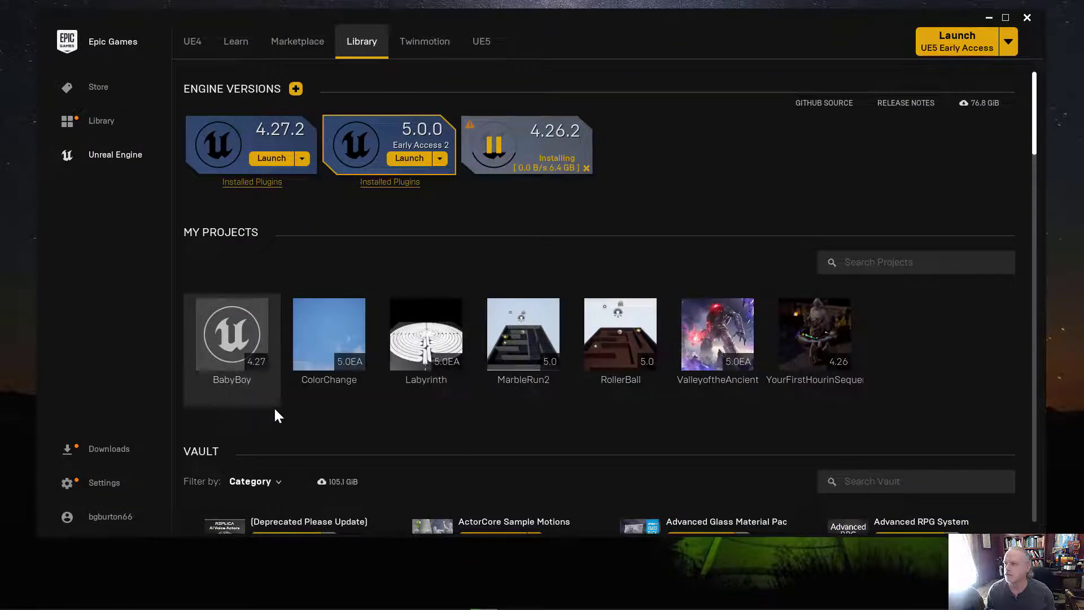
Step: Add ActorCore Sample Motions from the Vault to the BabyBoy project
scroll(415, 421, down, 4)
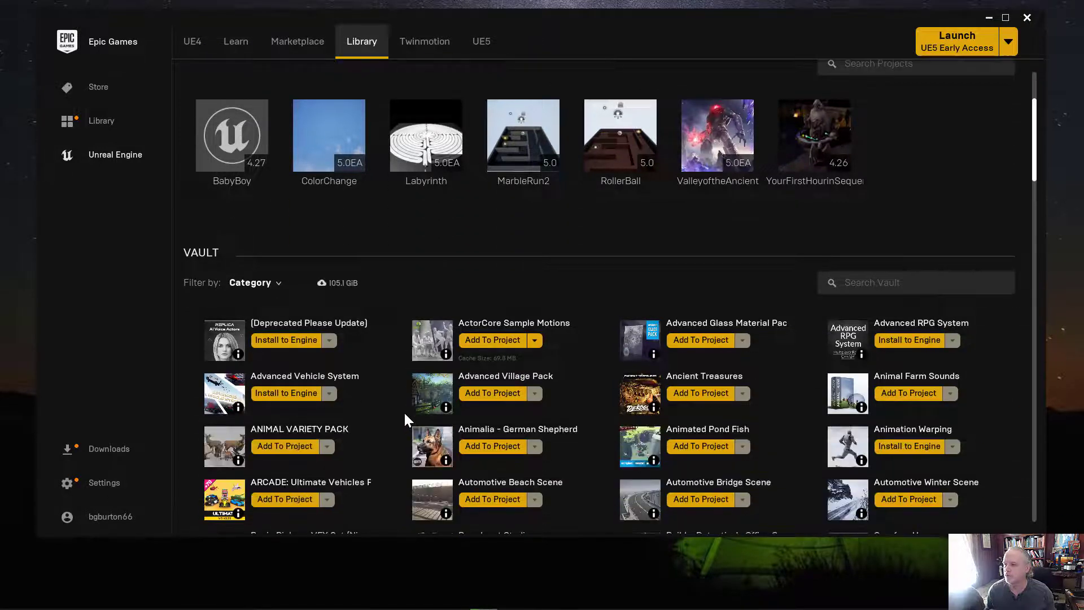
scroll(405, 415, down, 2)
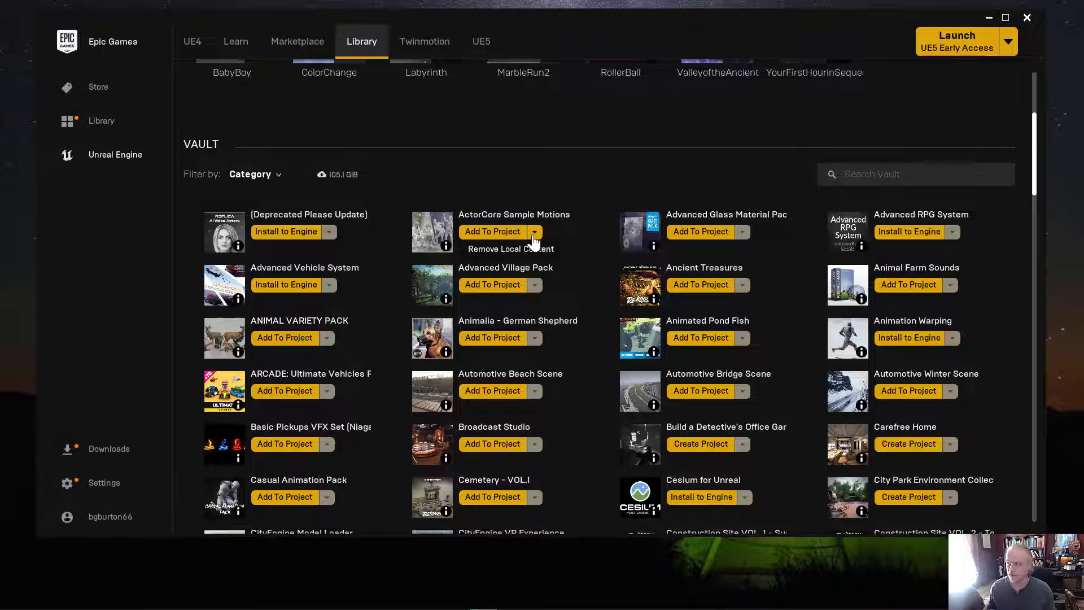
click(500, 233)
click(422, 225)
click(569, 413)
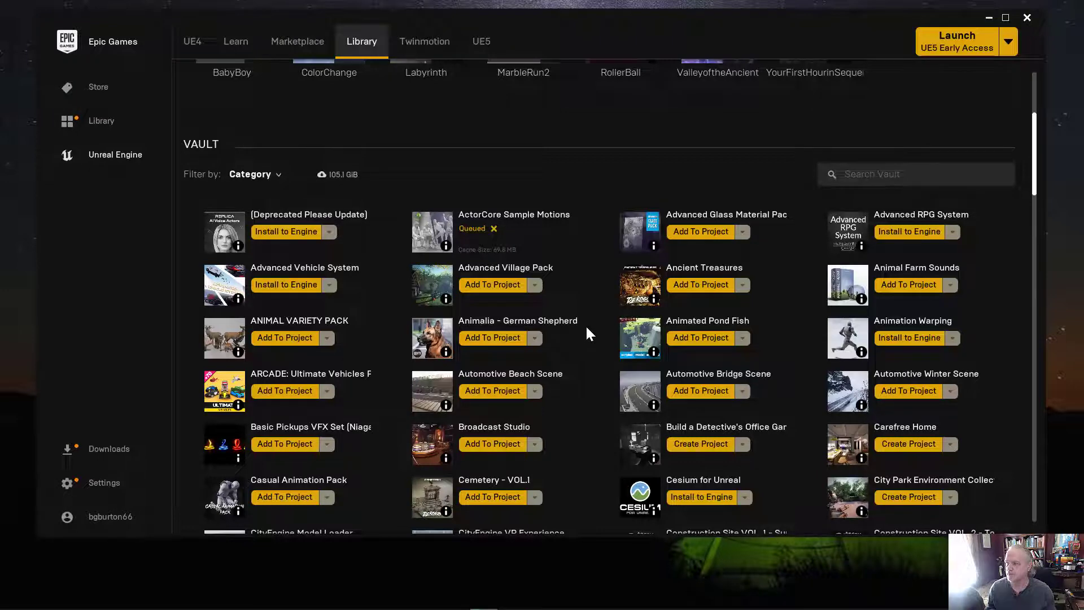
scroll(586, 328, down, 1)
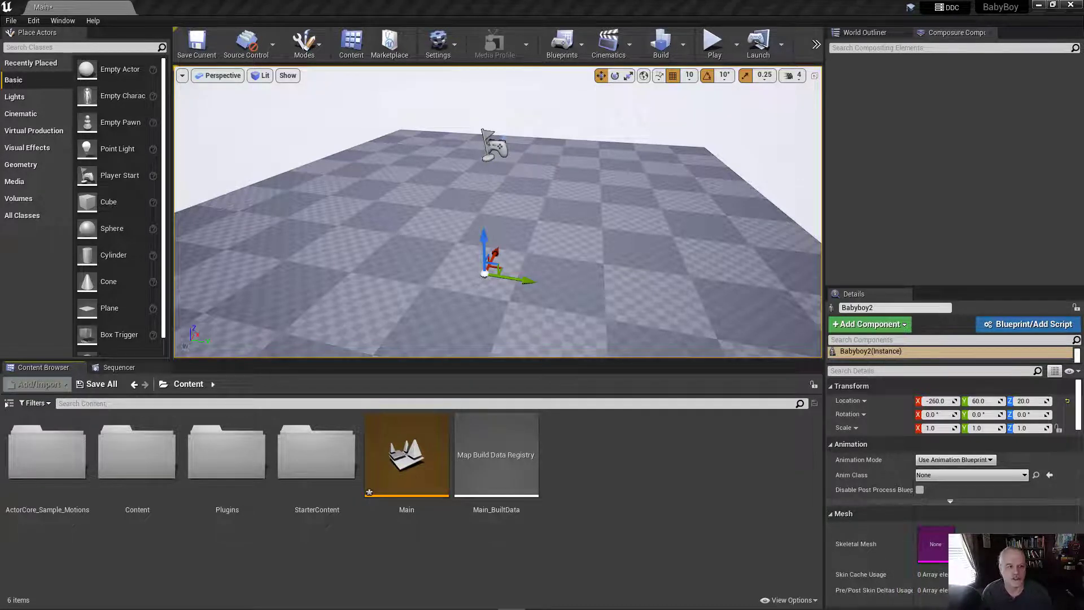
Step: Drag the Babyboy FBX into the Content Browser and choose Import All
drag(460, 449, 605, 468)
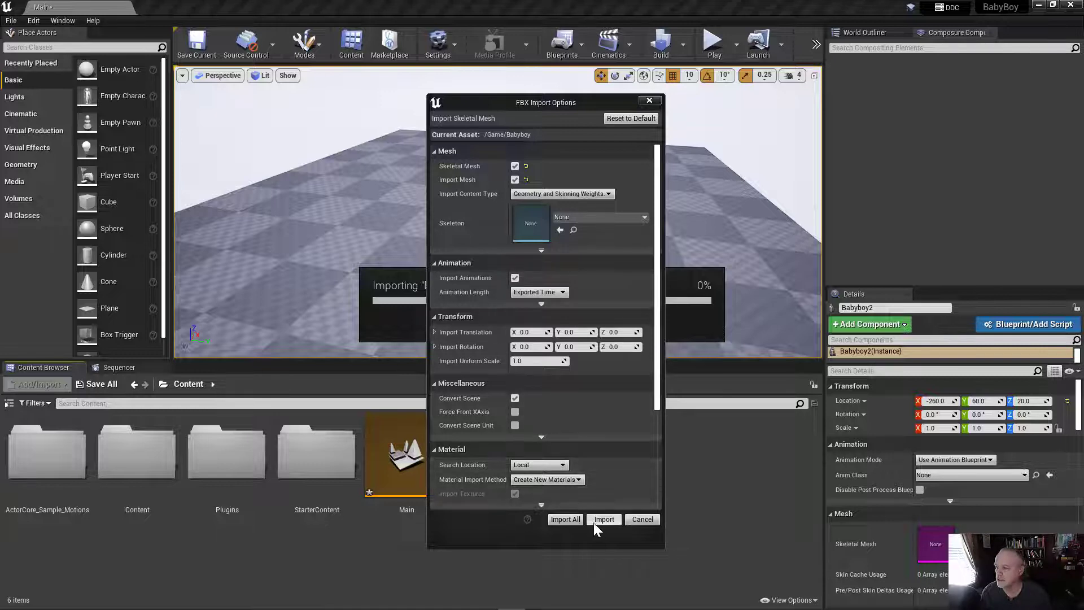
click(565, 519)
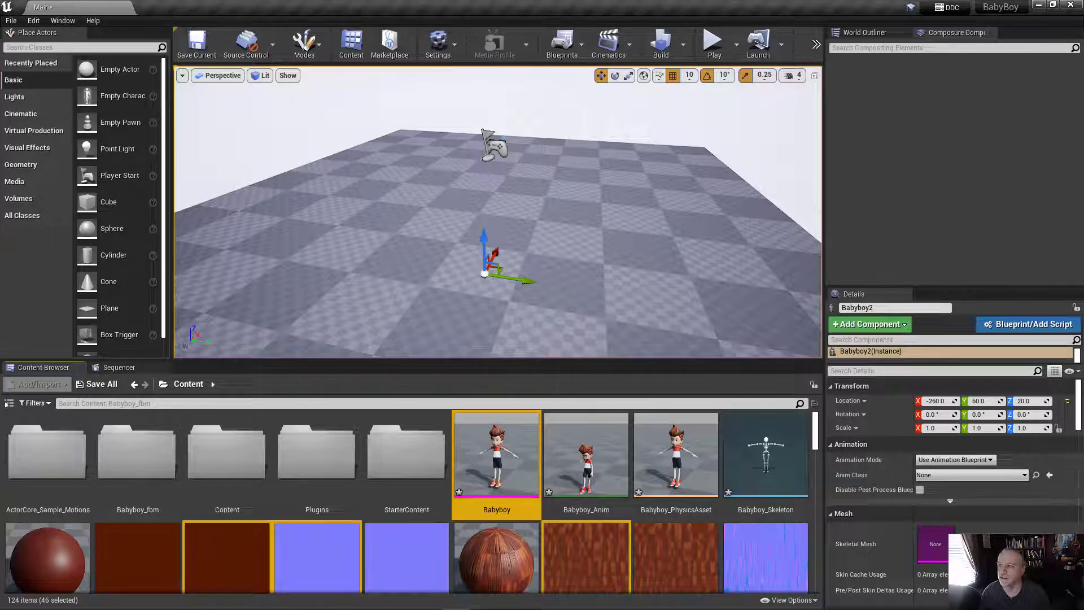
Step: Save the Main map and all unsaved imported assets, then exit Unreal 4.27
click(11, 21)
click(32, 48)
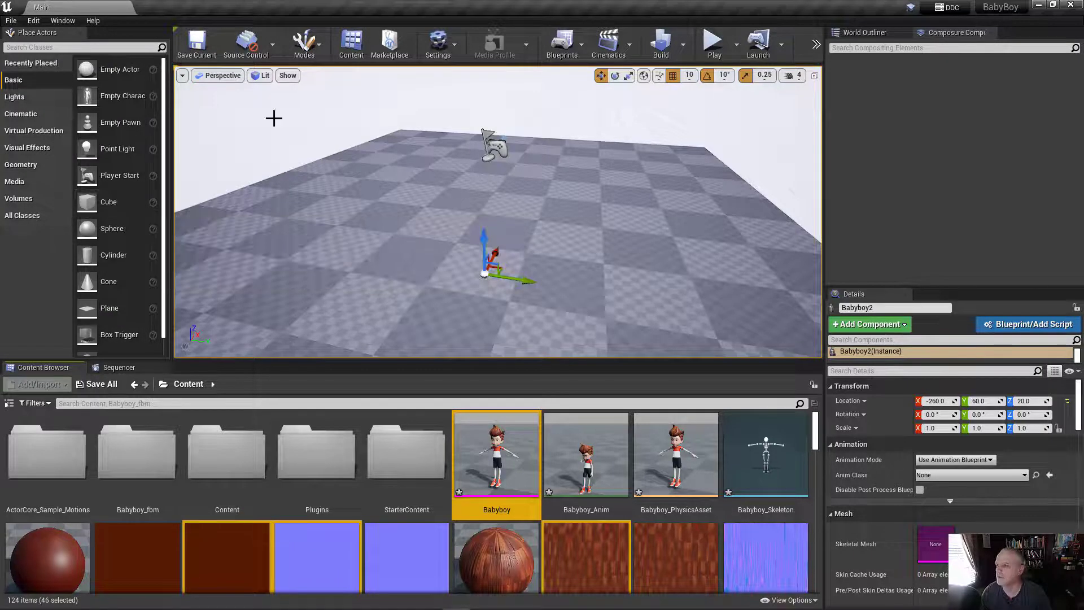
click(11, 21)
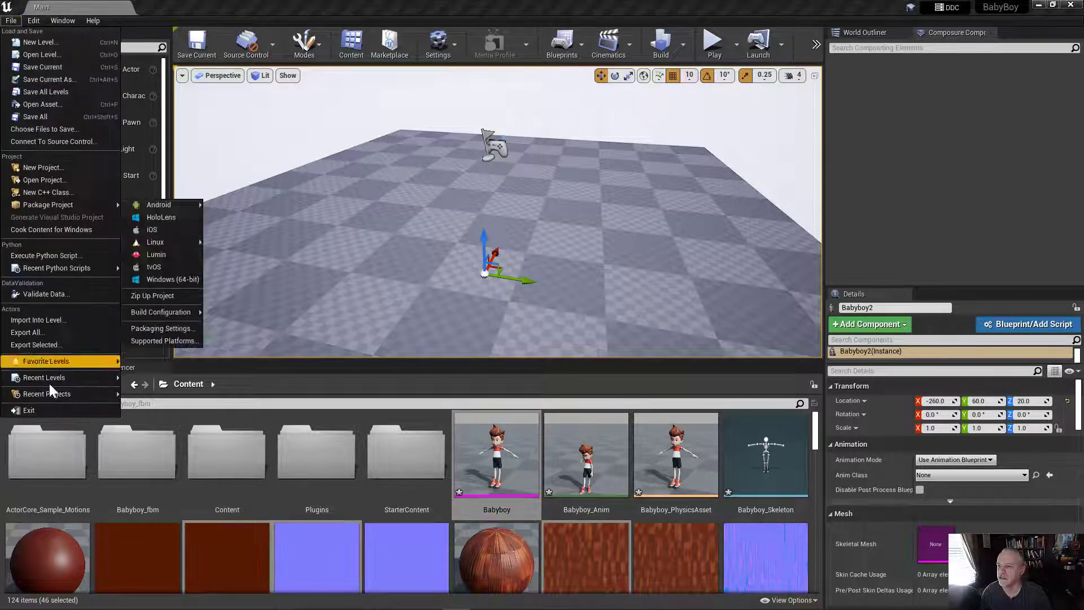
click(53, 411)
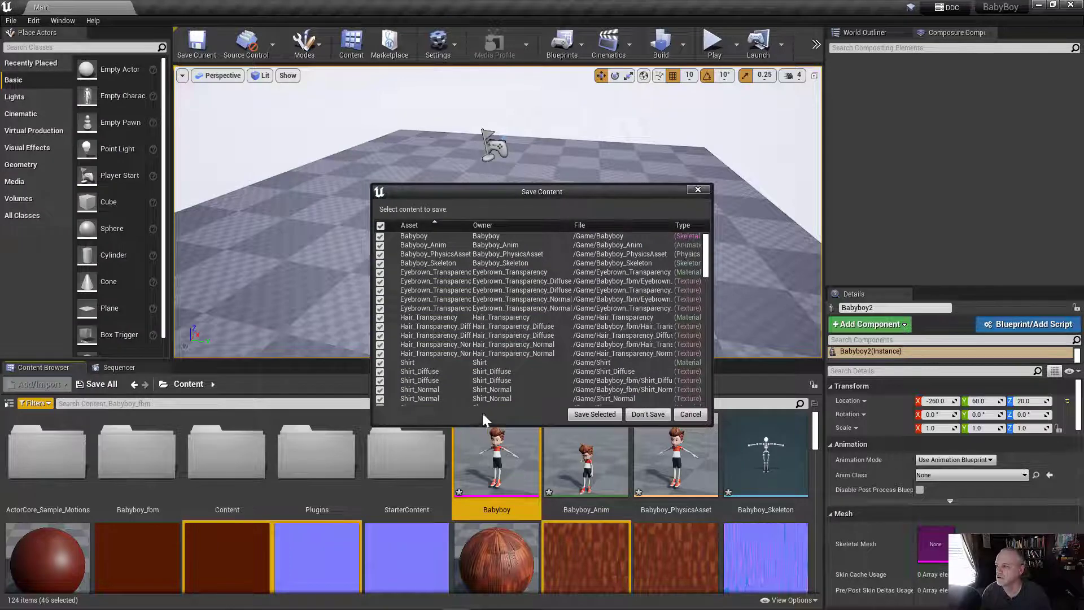
click(595, 414)
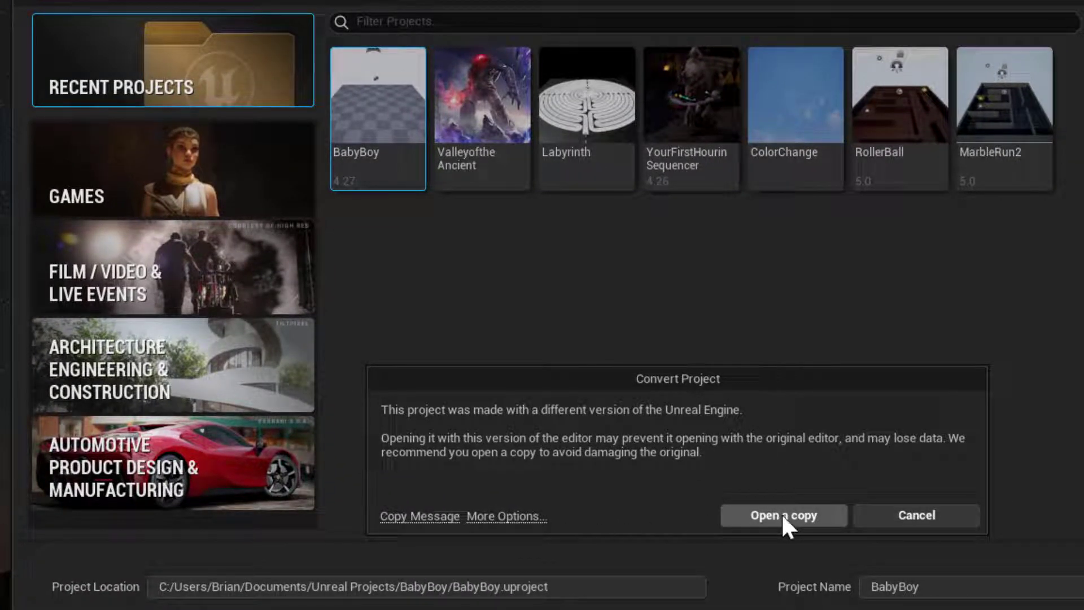
Step: Open a converted copy of the BabyBoy project in Unreal Engine 5
click(781, 512)
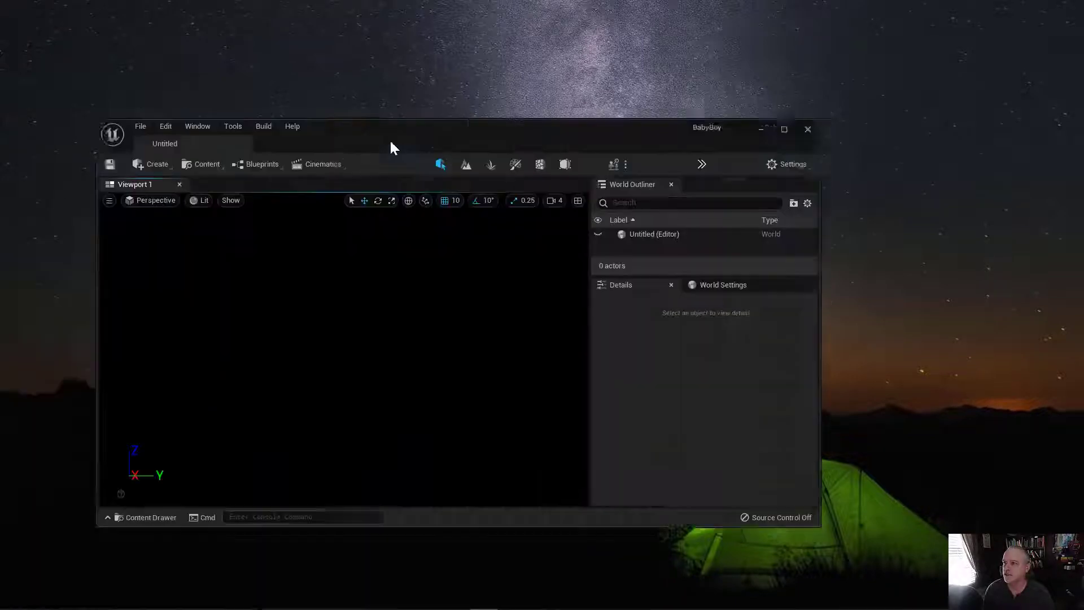
Step: Maximize the editor, create a new Default level, and show BabyBoy's 51 items in the Content Drawer
drag(390, 141, 376, 47)
click(784, 32)
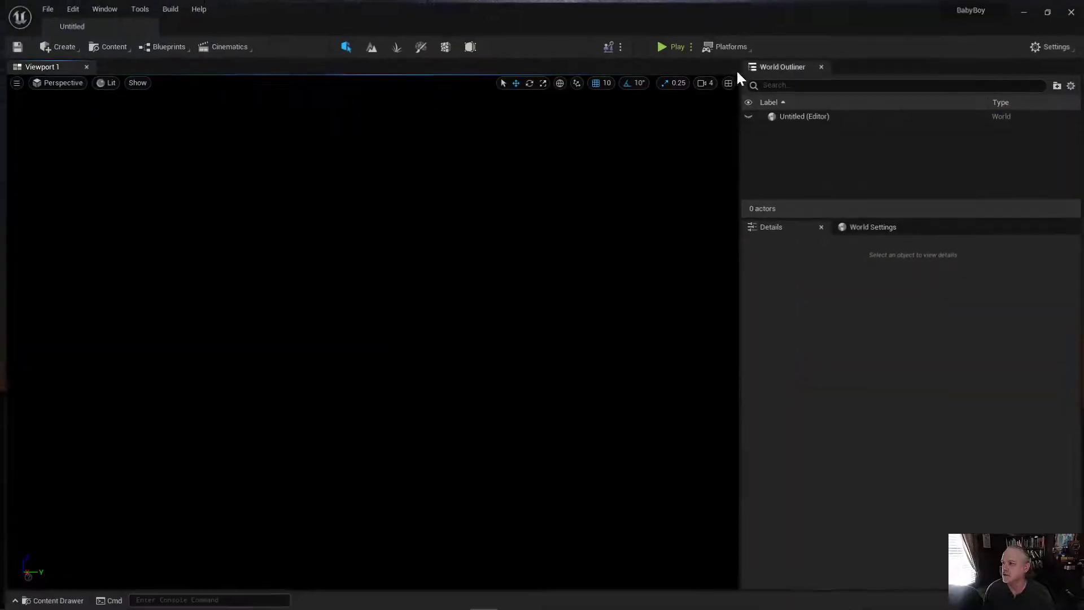
click(43, 5)
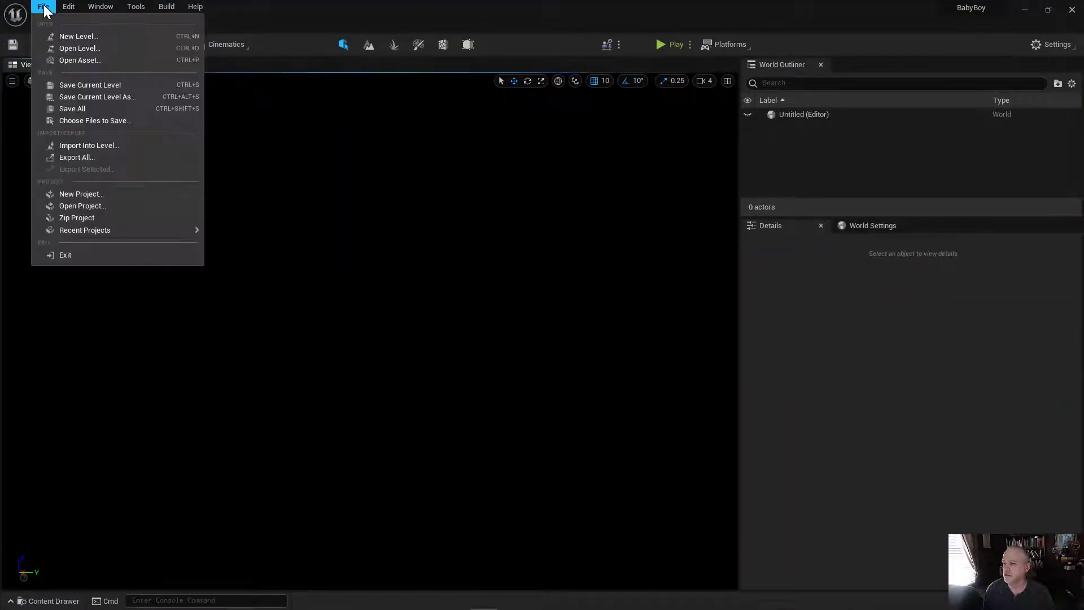
click(63, 34)
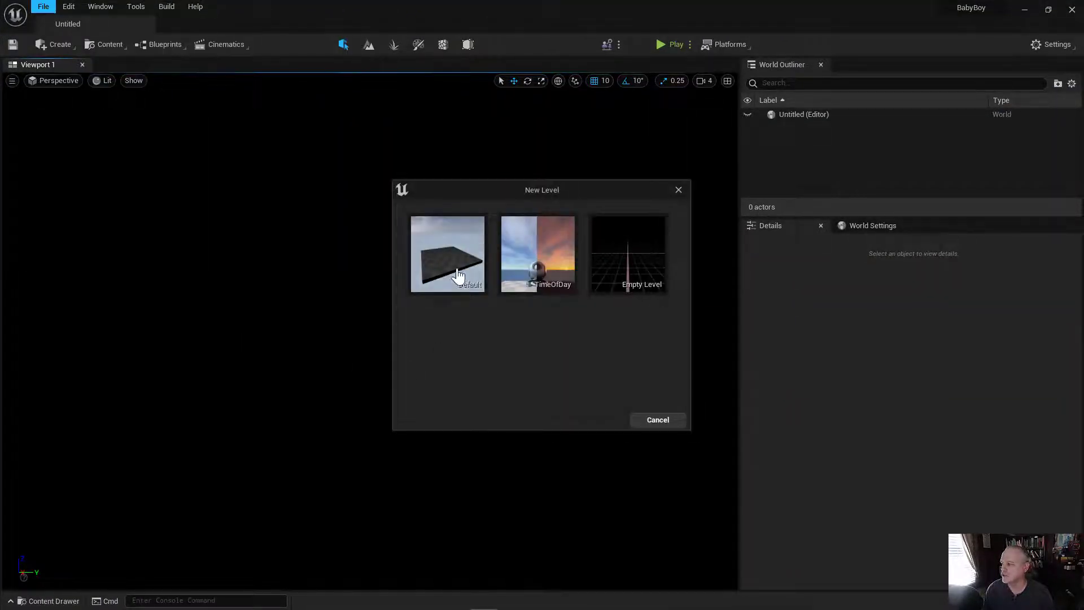
click(456, 269)
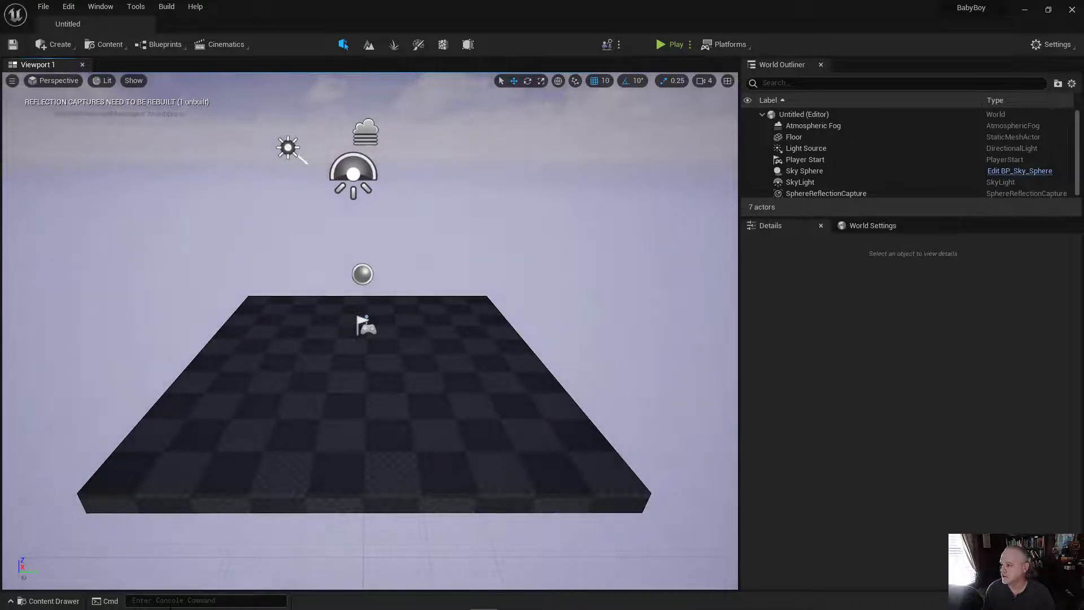
click(48, 601)
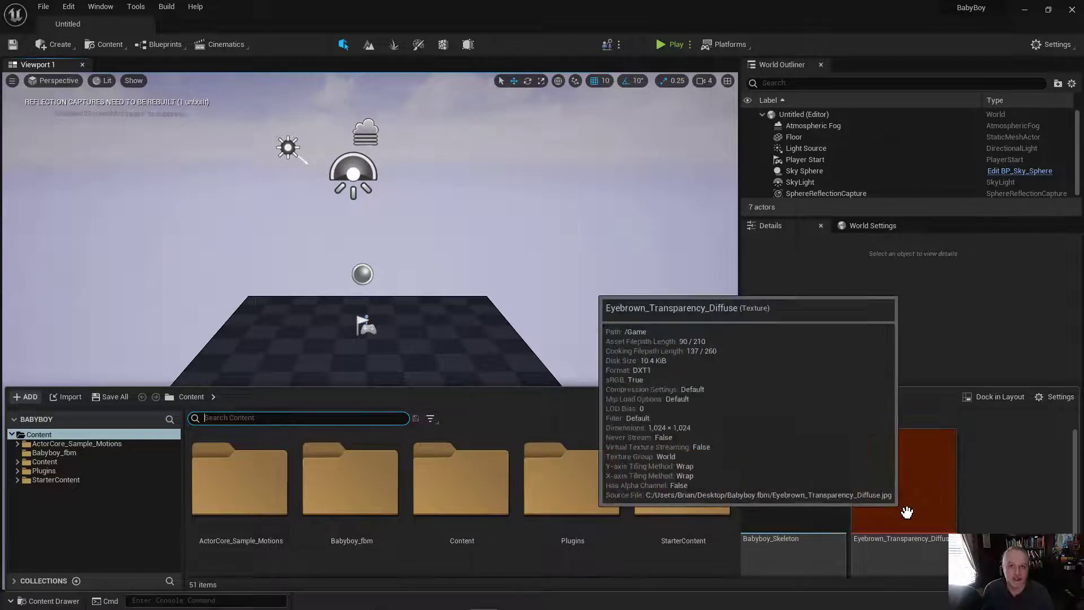
scroll(597, 550, down, 5)
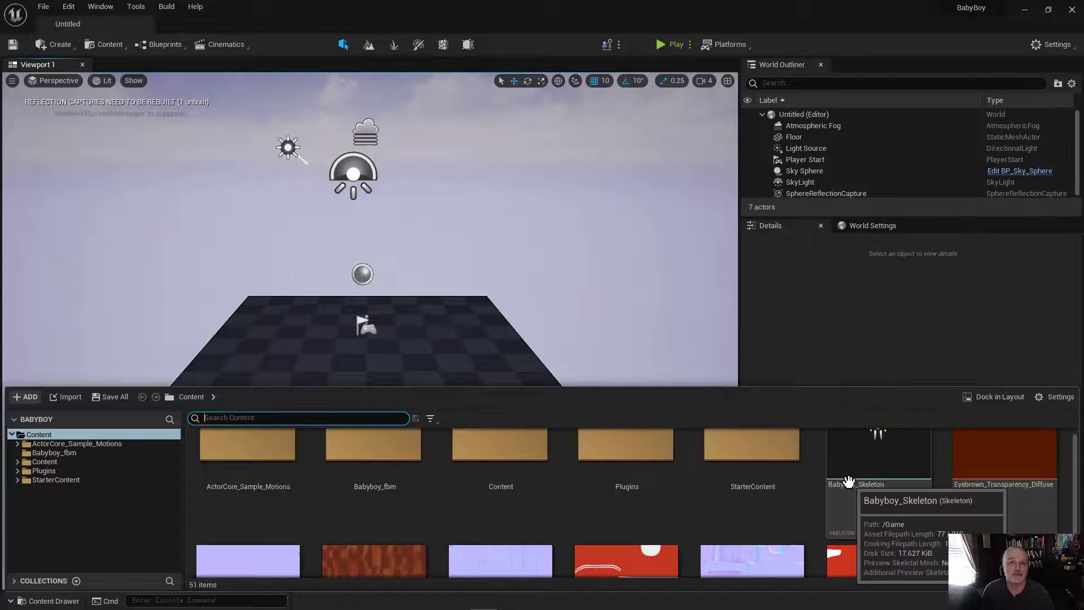
scroll(683, 510, up, 2)
scroll(689, 511, up, 3)
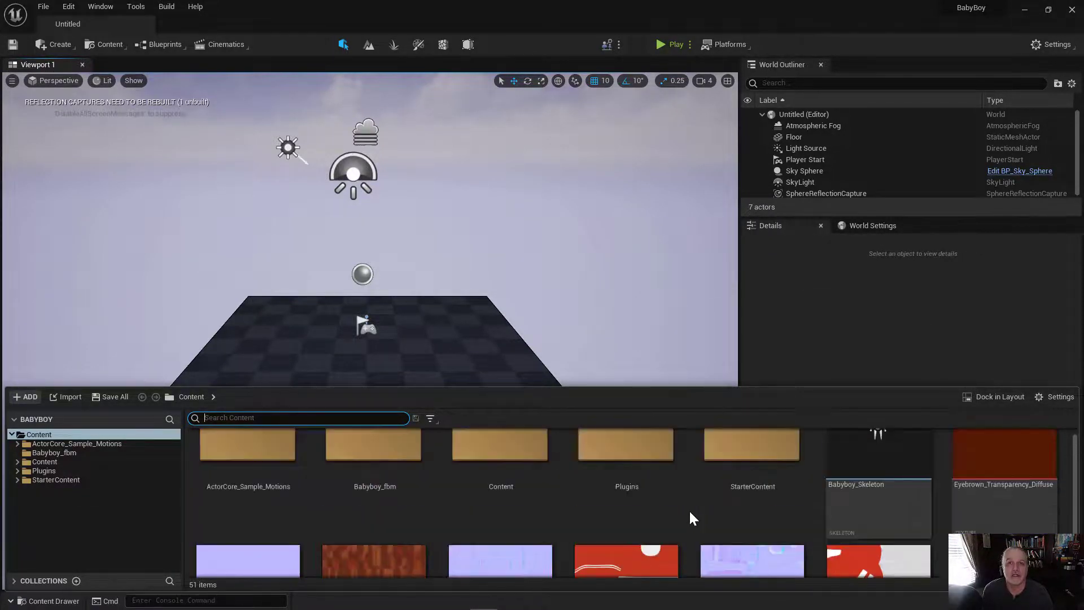